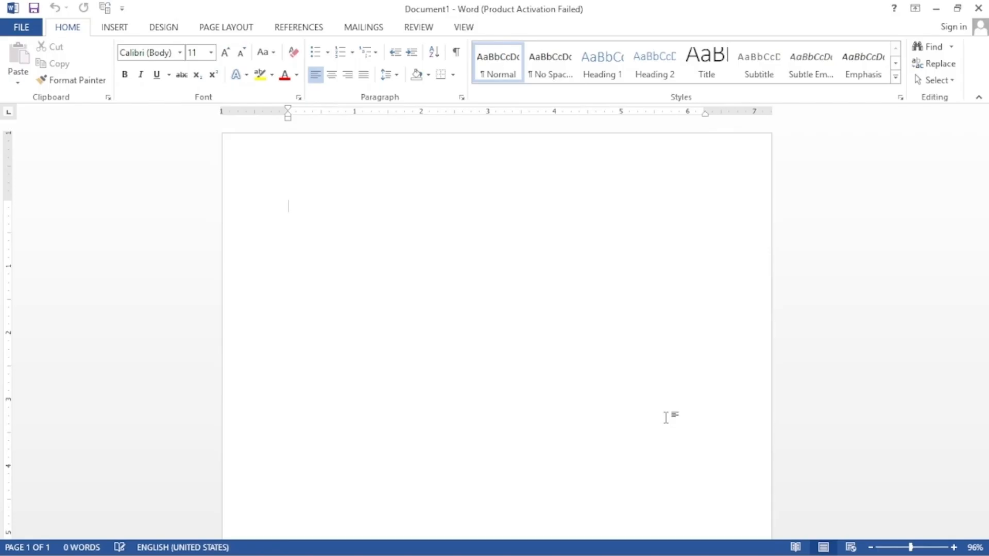
Step: Apply the Narrow margin preset, 0.5 inch on every side of the page
{"action": "left_click", "coordinate": [226, 27]}
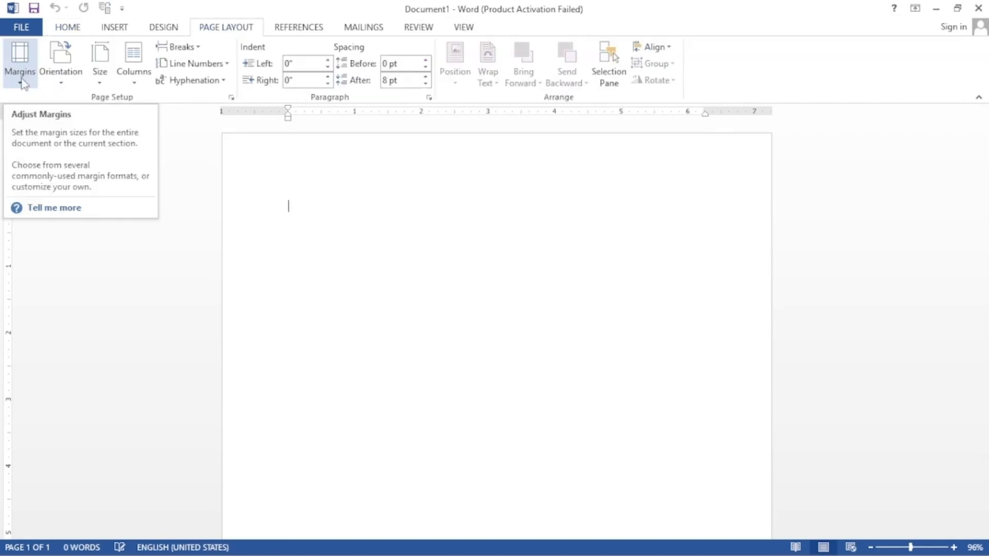
{"action": "left_click", "coordinate": [21, 77]}
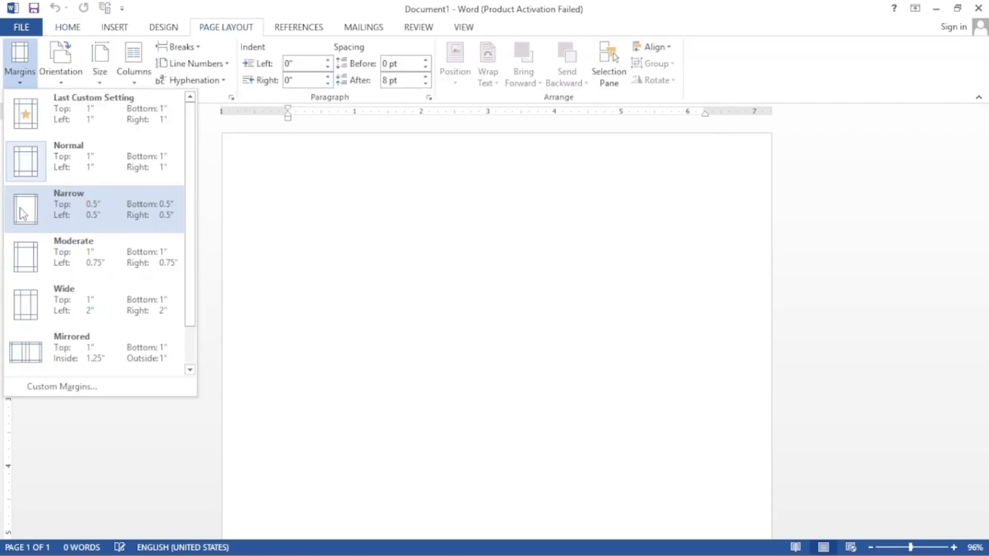
{"action": "left_click", "coordinate": [22, 213]}
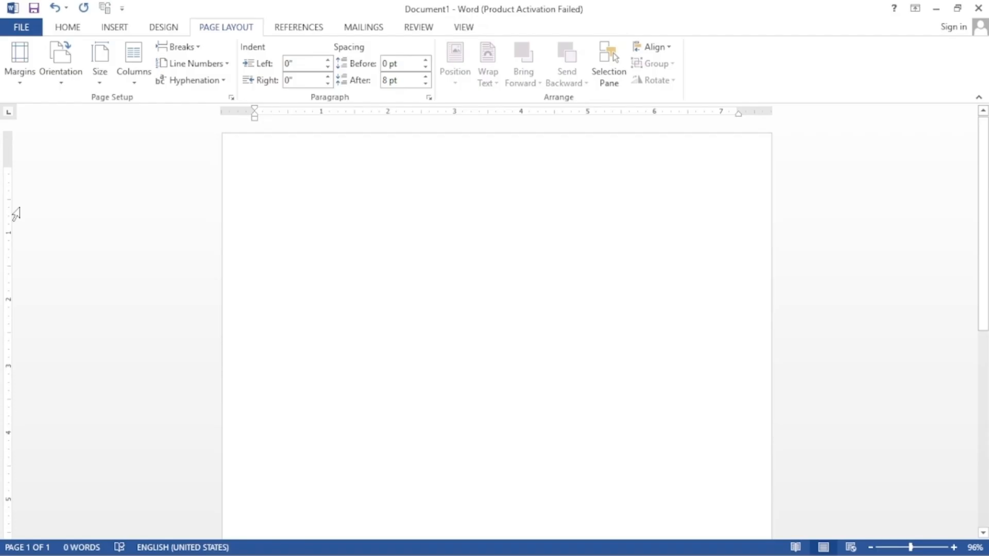
Step: Draw a rectangle near the page's top-left
{"action": "left_click", "coordinate": [114, 27]}
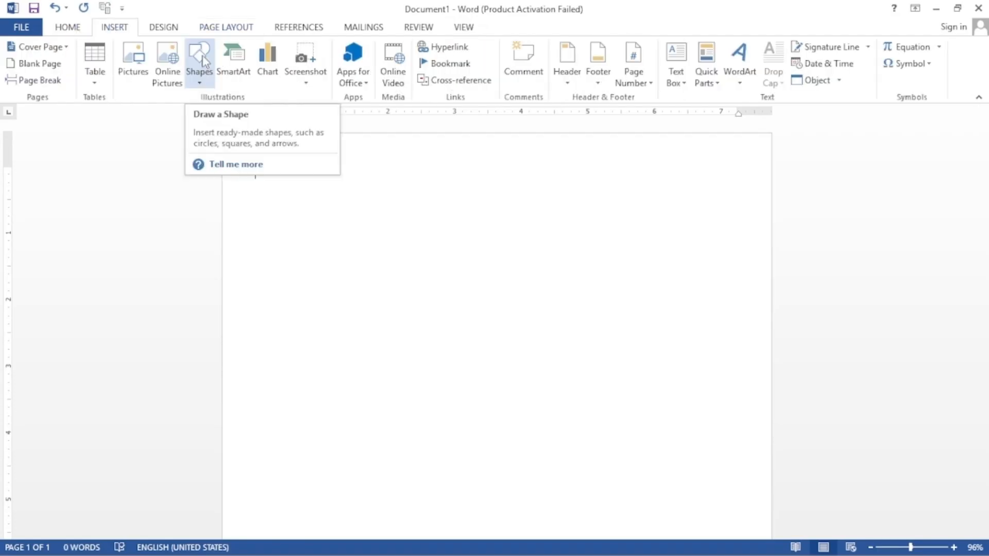
{"action": "left_click", "coordinate": [201, 64]}
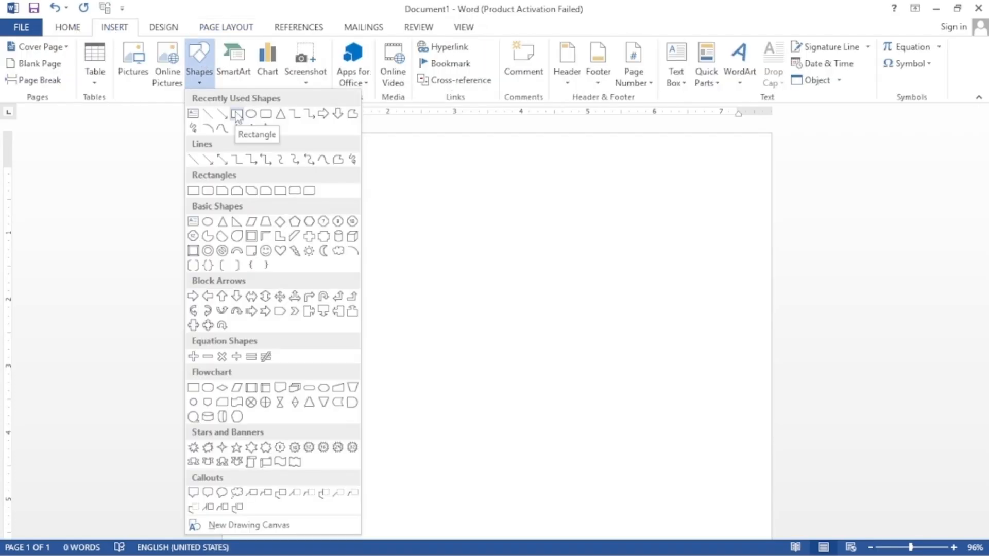
{"action": "left_click", "coordinate": [236, 114]}
{"action": "left_click_drag", "start_coordinate": [253, 168], "coordinate": [318, 252]}
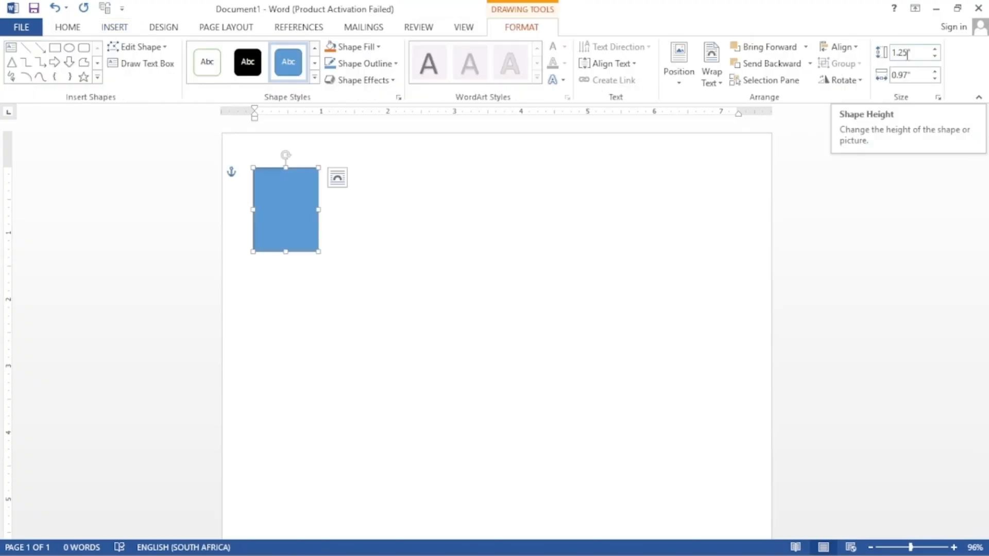
Step: Size the rectangle to 11.83 in tall by 3.24 in wide
{"action": "left_click", "coordinate": [908, 53]}
{"action": "key", "text": "BackSpace"}
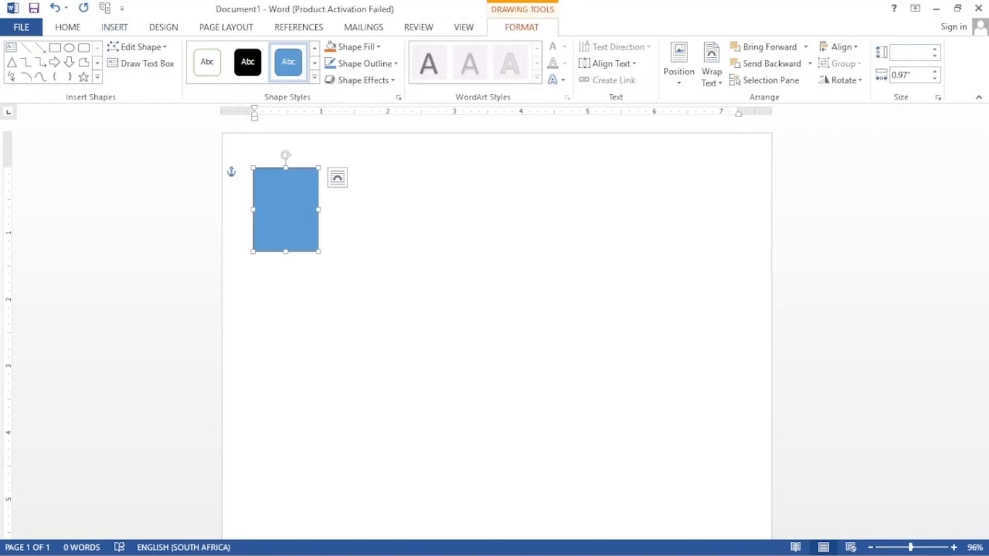
{"action": "type", "text": "11.83"}
{"action": "left_click", "coordinate": [909, 75]}
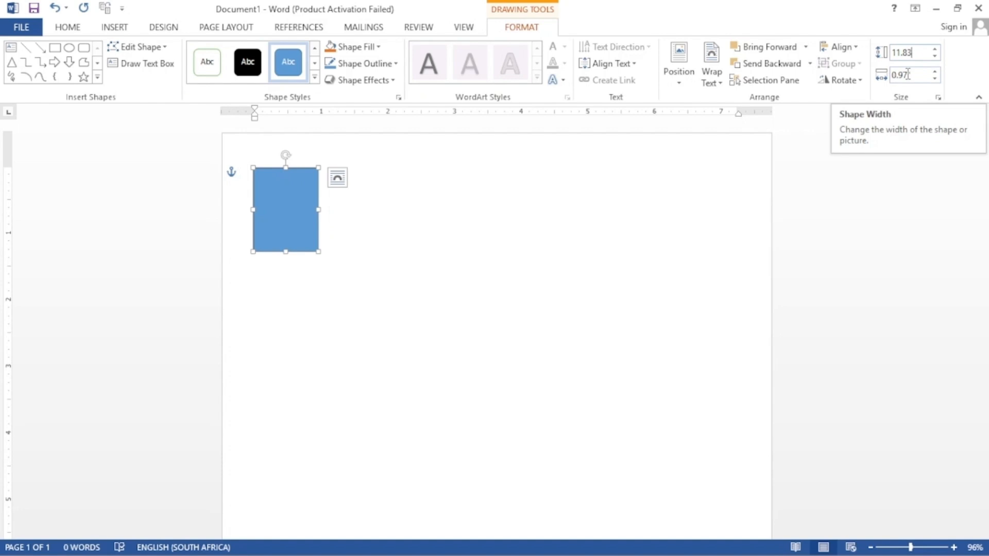
{"action": "key", "text": "BackSpace"}
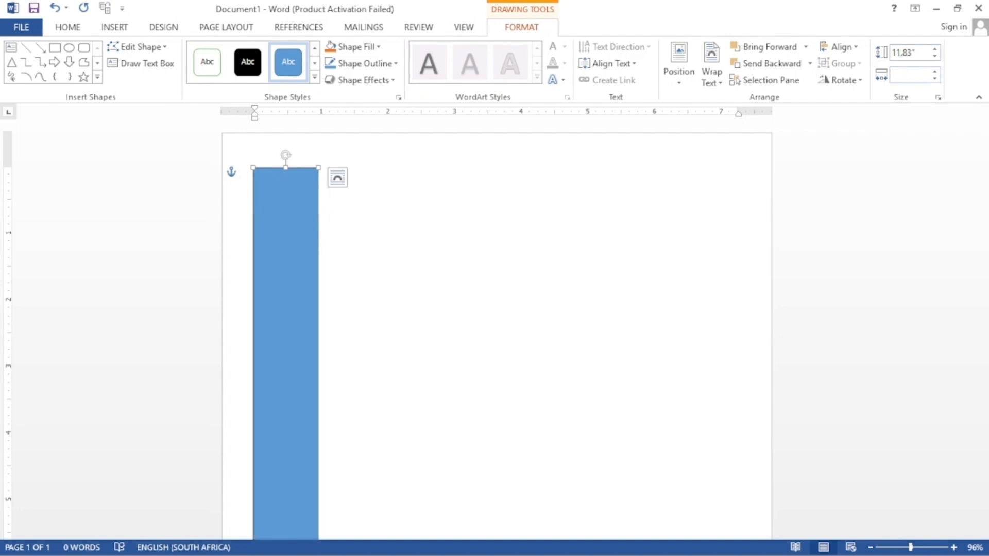
{"action": "type", "text": "3.24"}
{"action": "left_click", "coordinate": [819, 179]}
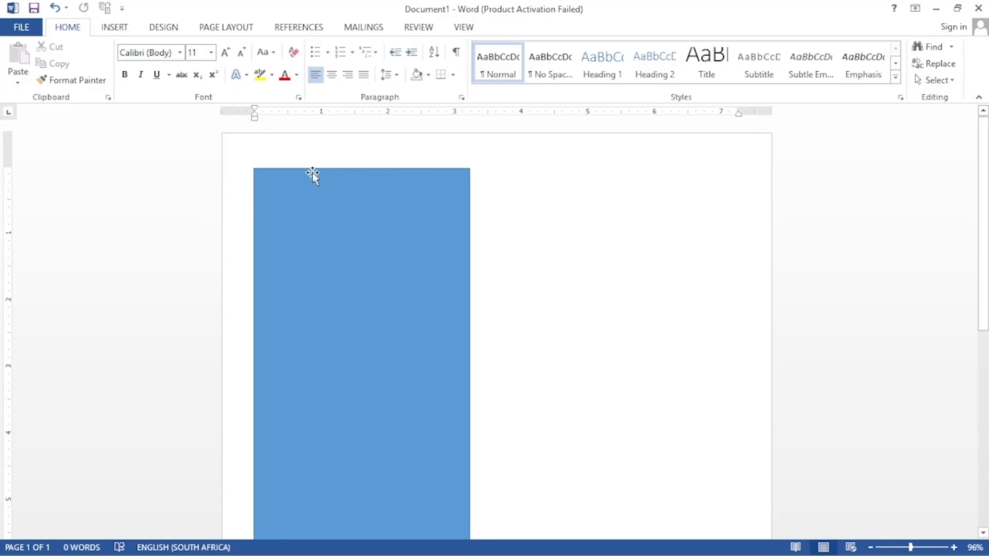
Step: Move the rectangle flush to the page's top-left corner and fill it blue
{"action": "left_click", "coordinate": [255, 174]}
{"action": "left_click_drag", "start_coordinate": [256, 171], "coordinate": [219, 137]}
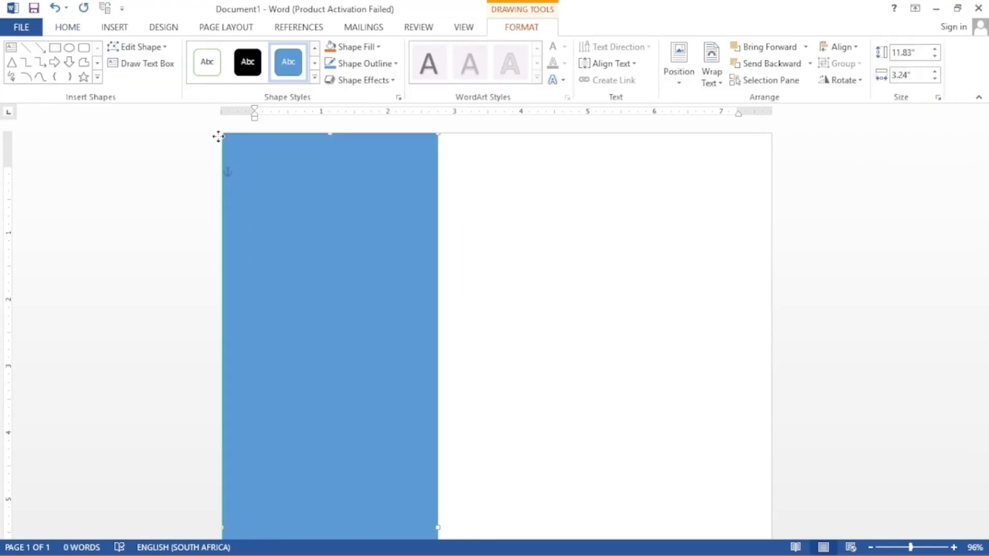
{"action": "left_click", "coordinate": [354, 49]}
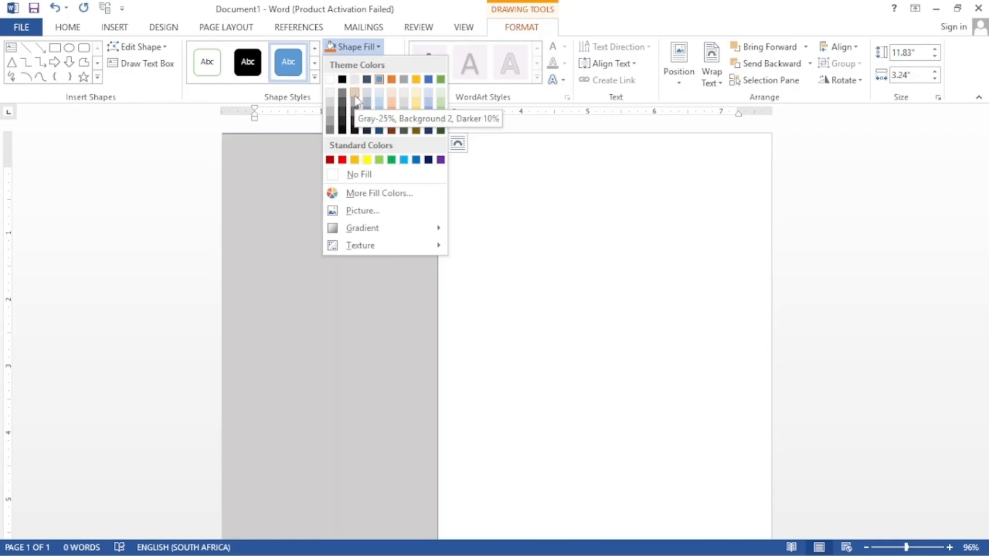
{"action": "left_click", "coordinate": [377, 114]}
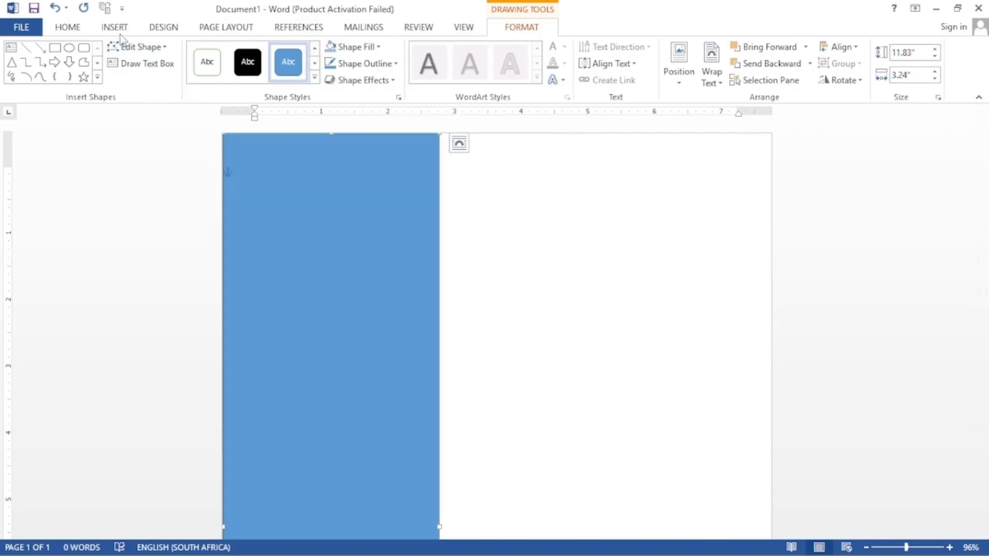
Step: Draw a Half Frame shape on the right side of the page
{"action": "left_click", "coordinate": [116, 27]}
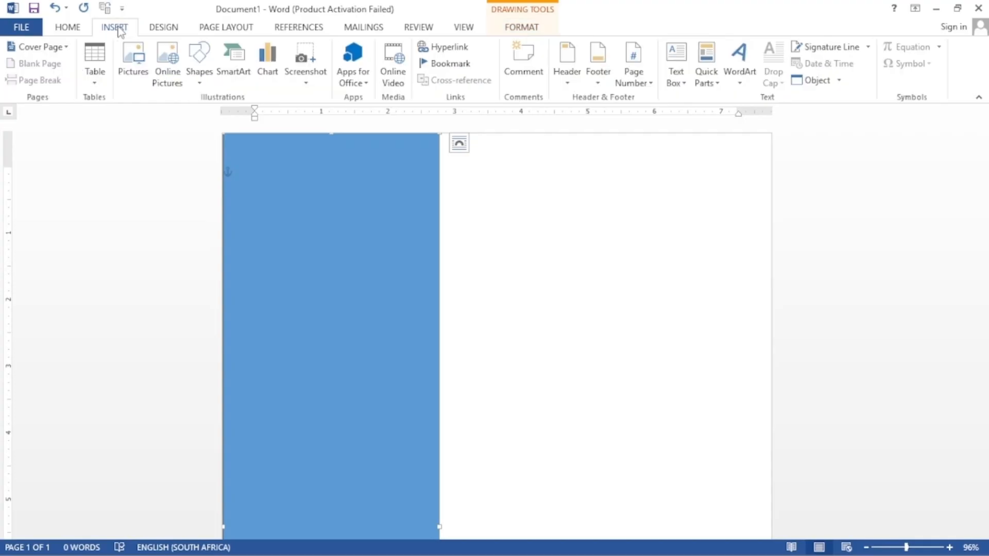
{"action": "left_click", "coordinate": [199, 59]}
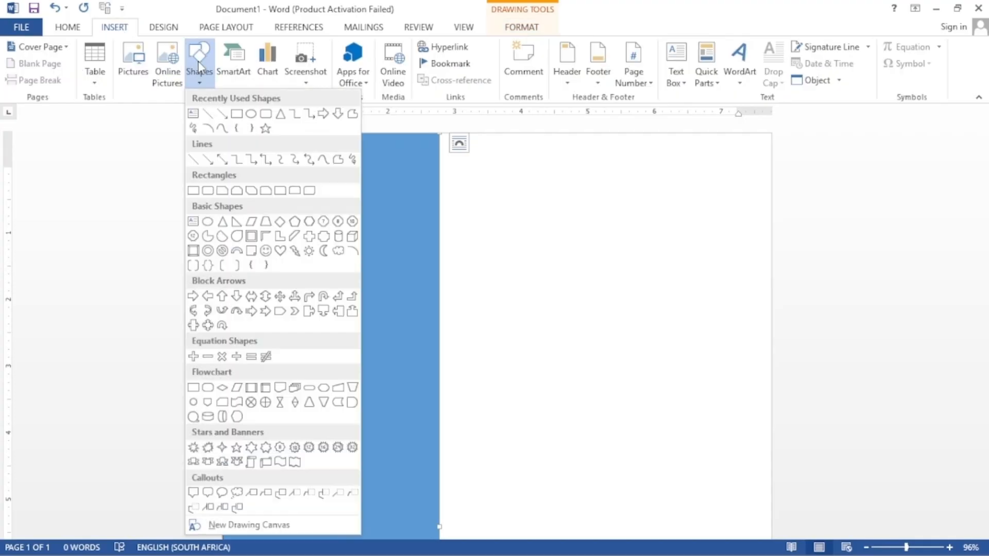
{"action": "left_click", "coordinate": [265, 237]}
{"action": "mouse_move", "coordinate": [587, 190]}
{"action": "left_mouse_down"}
{"action": "mouse_move", "coordinate": [654, 256]}
{"action": "mouse_move", "coordinate": [684, 358]}
{"action": "left_mouse_up"}
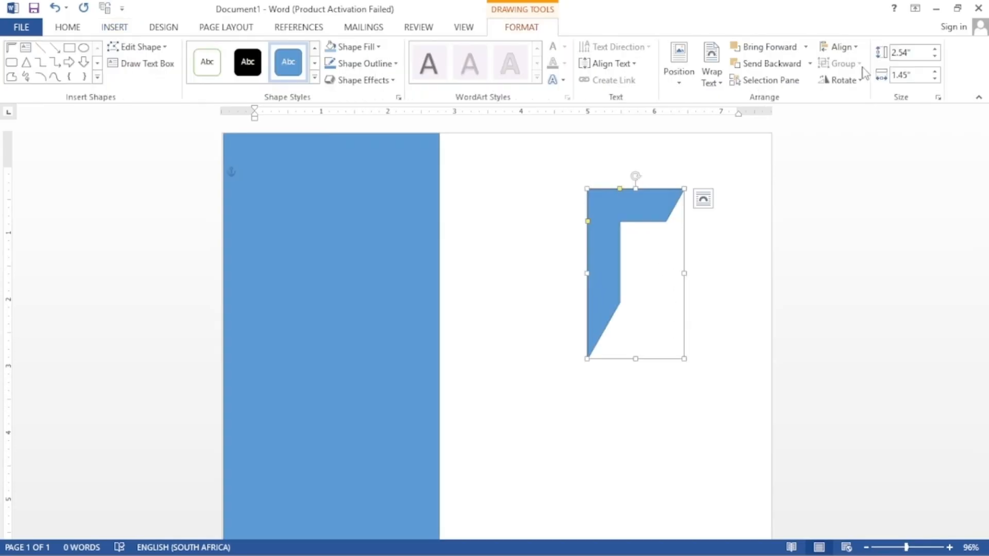
Step: Size the half frame to 3.44 in high by 2.66 in wide
{"action": "left_click", "coordinate": [906, 52]}
{"action": "key", "text": "BackSpace"}
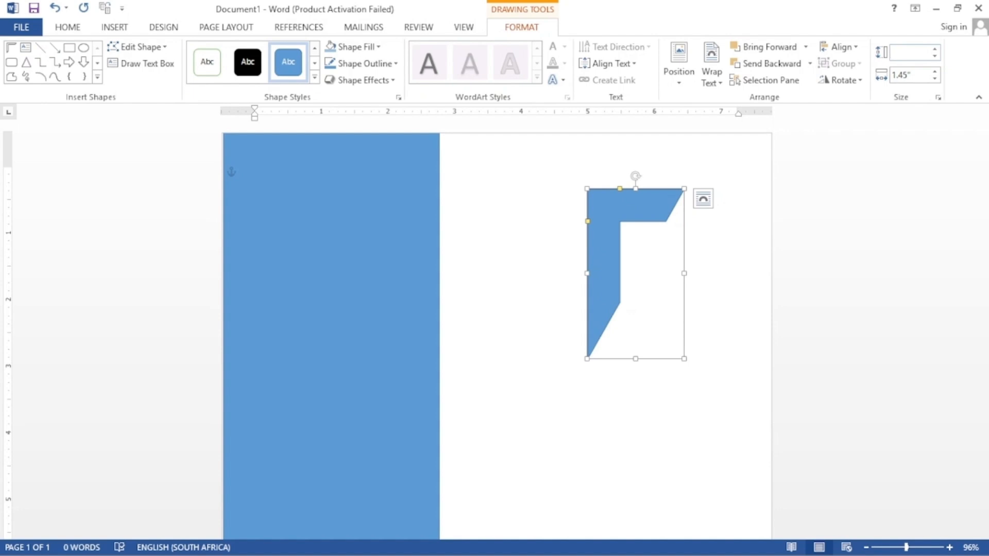
{"action": "type", "text": "3.44"}
{"action": "key", "text": "Tab"}
{"action": "type", "text": "1"}
{"action": "key", "text": "BackSpace"}
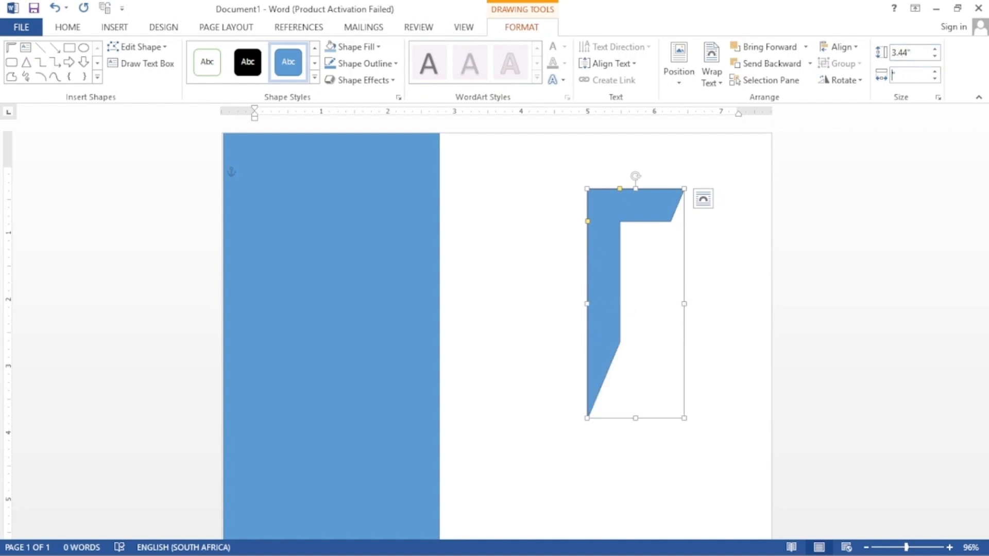
{"action": "type", "text": "2.66"}
{"action": "key", "text": "Return"}
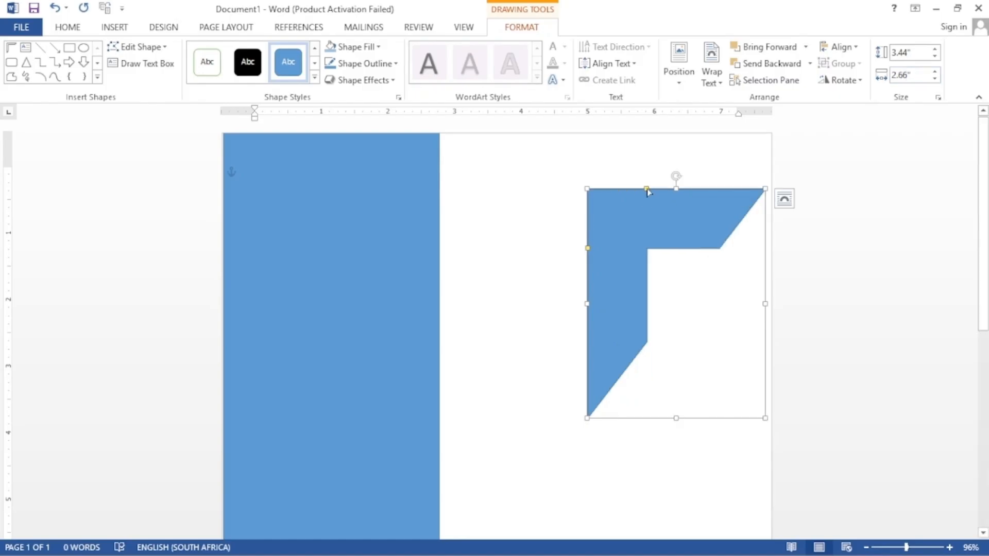
Step: Thin both frame arms and rotate it to fit the top-right corner
{"action": "left_click_drag", "start_coordinate": [646, 190], "coordinate": [601, 194]}
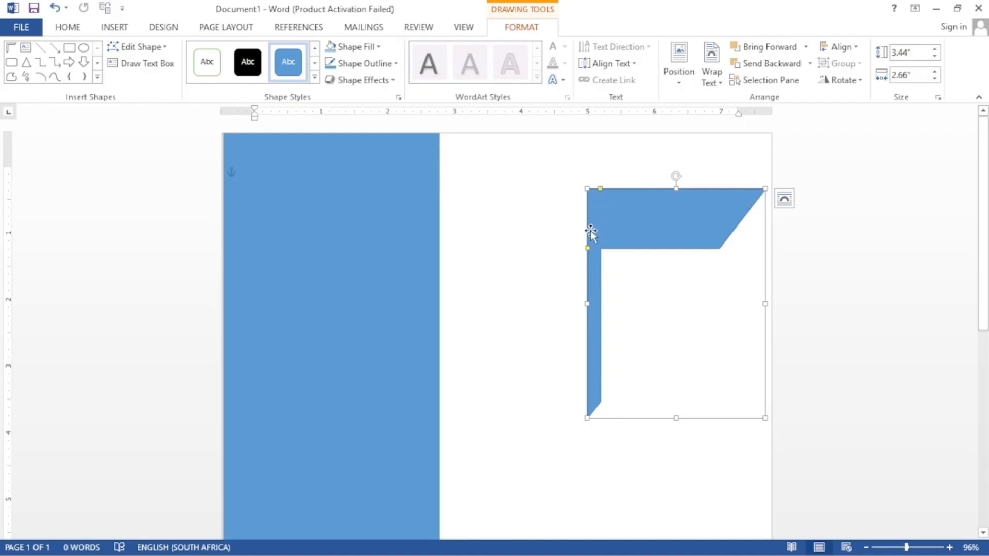
{"action": "left_click_drag", "start_coordinate": [589, 250], "coordinate": [612, 204]}
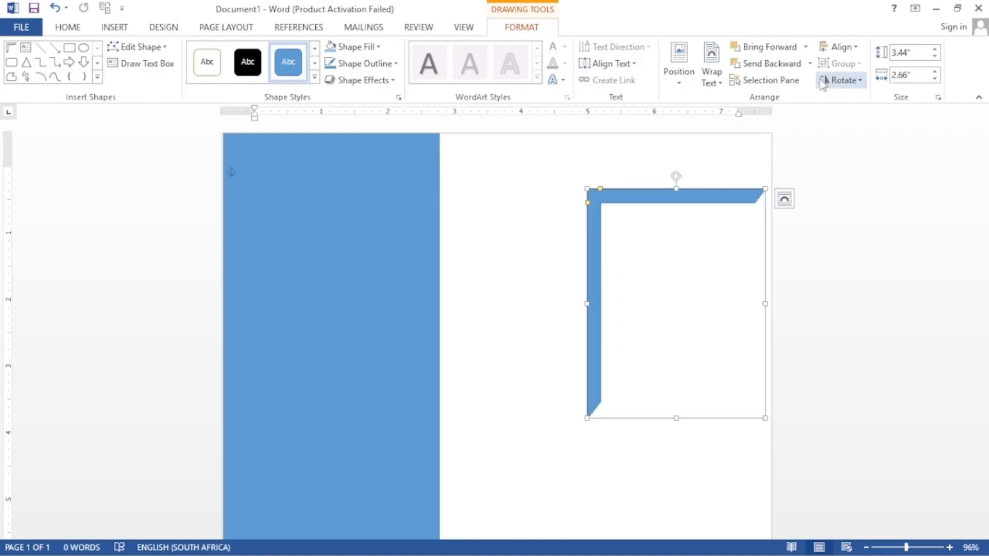
{"action": "left_click", "coordinate": [860, 81]}
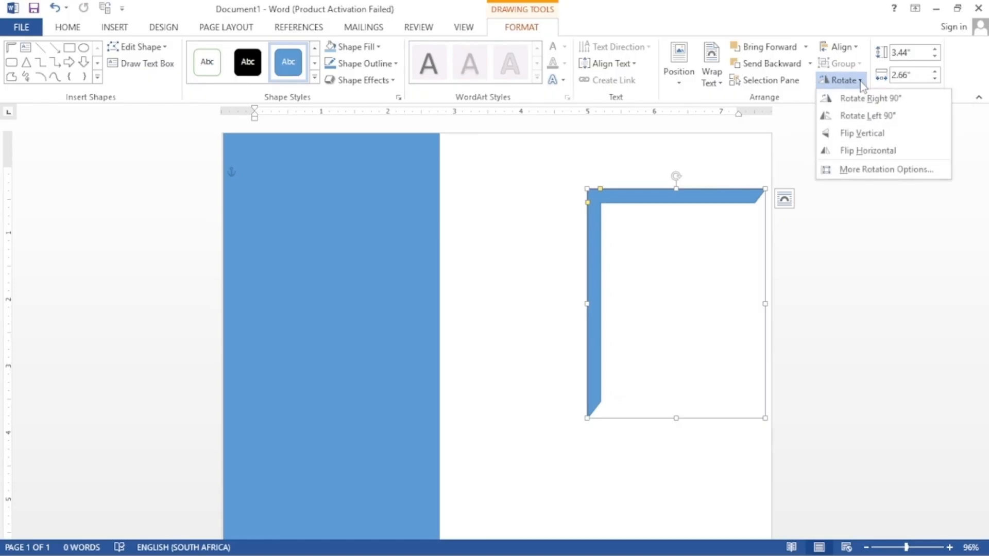
{"action": "left_click", "coordinate": [846, 118]}
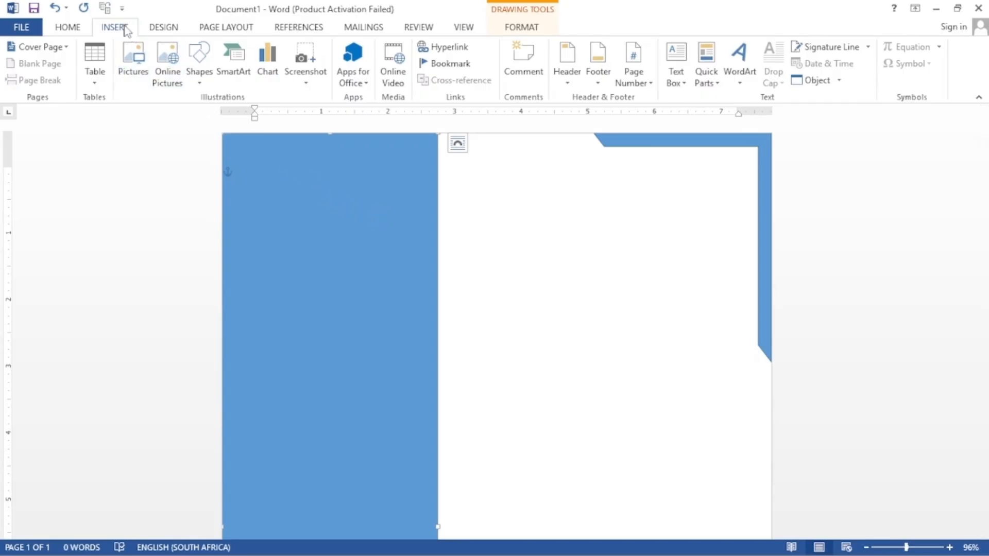
Step: Insert the portrait photo and crop it into a circle for the sidebar
{"action": "left_click", "coordinate": [132, 61]}
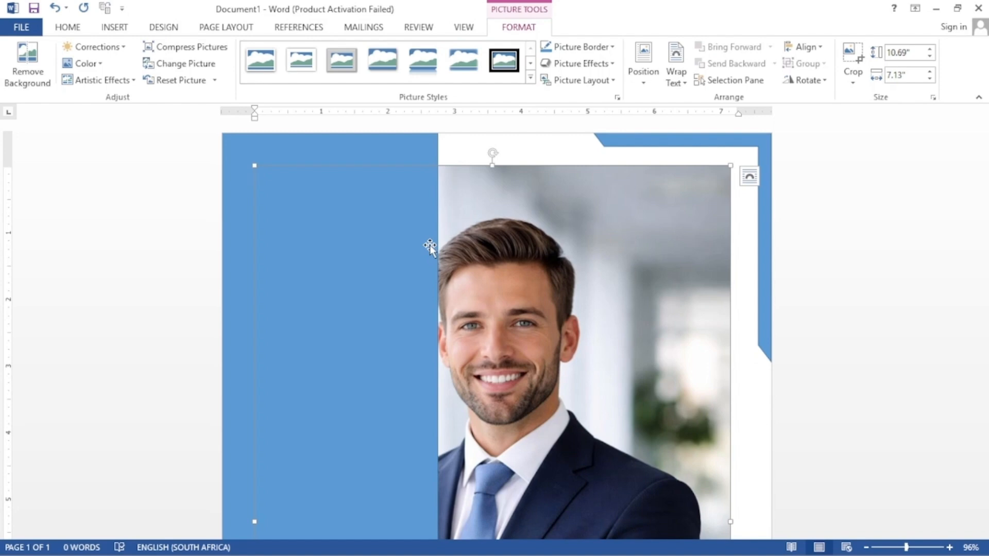
{"action": "left_click", "coordinate": [852, 77]}
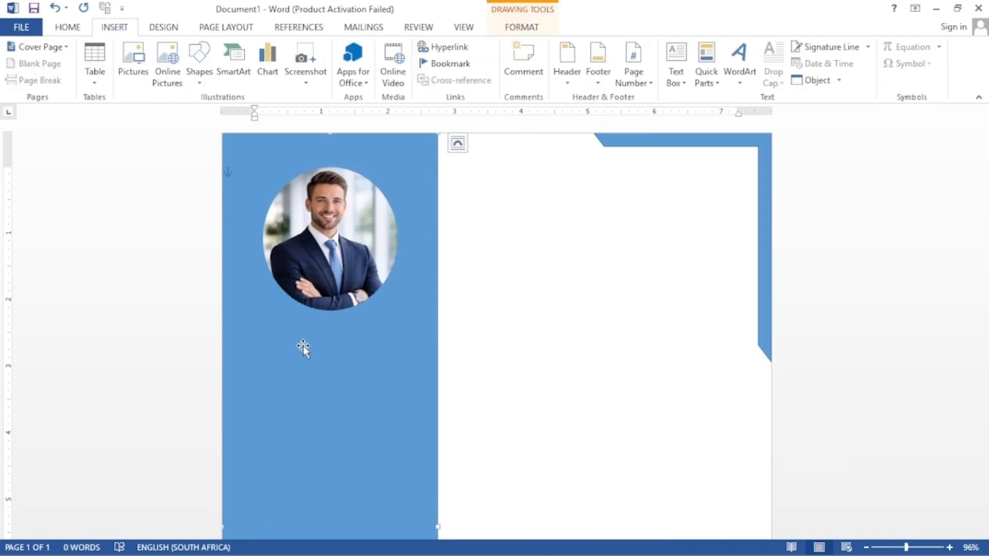
{"action": "left_click", "coordinate": [199, 71]}
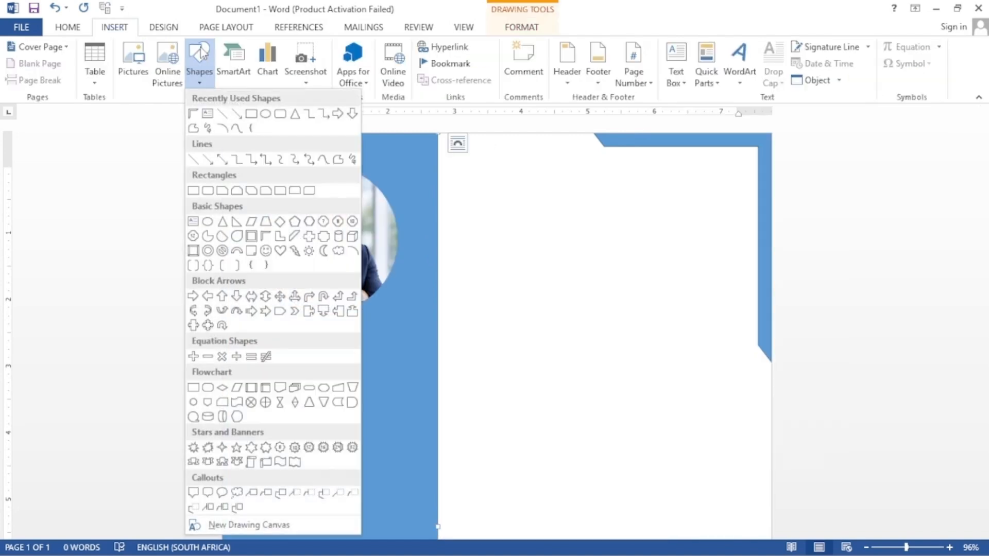
Step: Draw a text box under the portrait and type the person's name
{"action": "left_click", "coordinate": [213, 113]}
{"action": "left_click_drag", "start_coordinate": [277, 341], "coordinate": [409, 375]}
{"action": "type", "text": "John"}
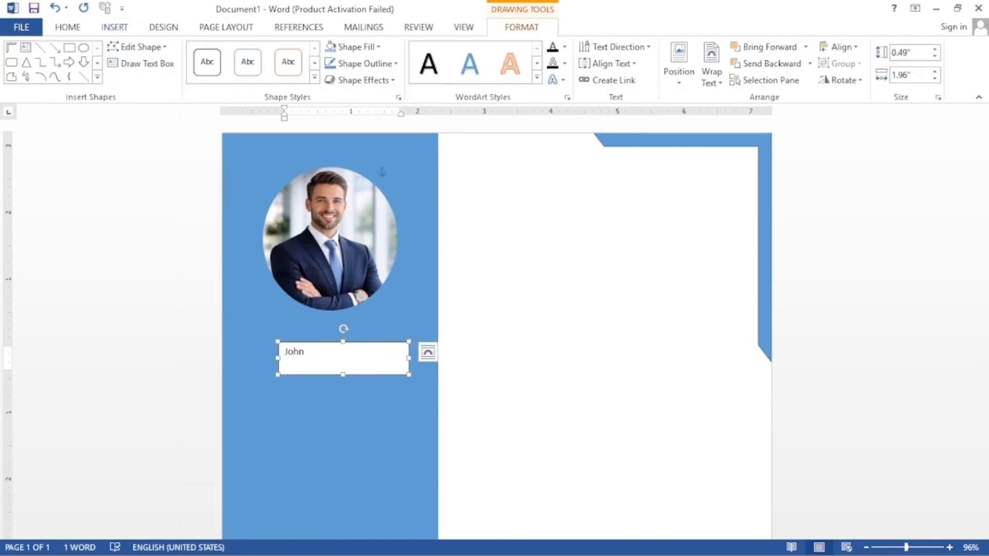
{"action": "type", "text": " John"}
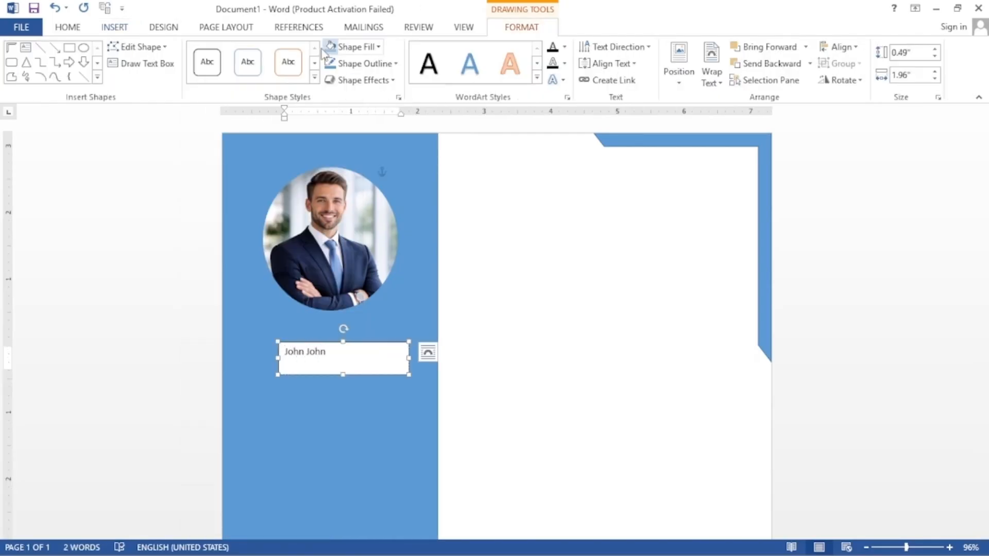
Step: Centre the name and make it 20 pt bold
{"action": "left_click", "coordinate": [77, 27]}
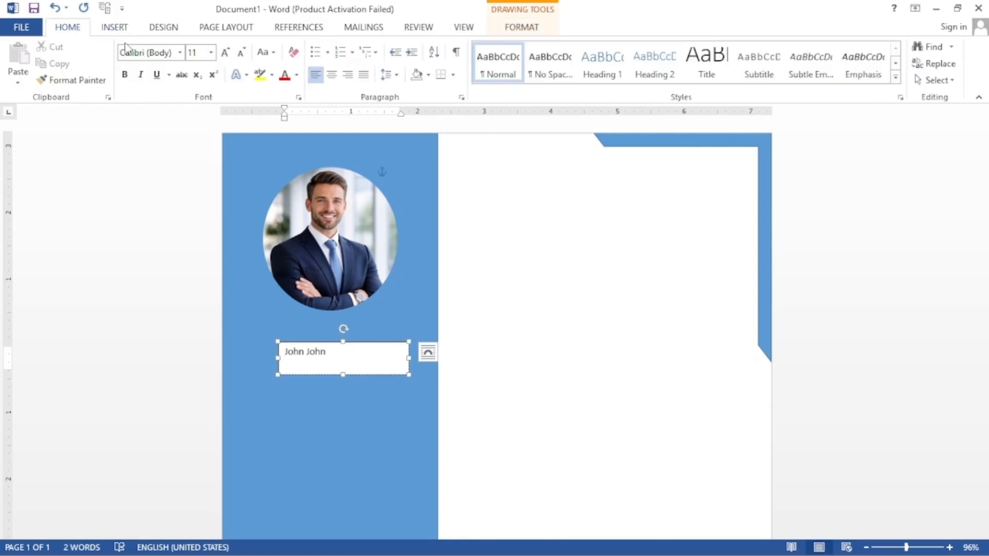
{"action": "left_click", "coordinate": [332, 75]}
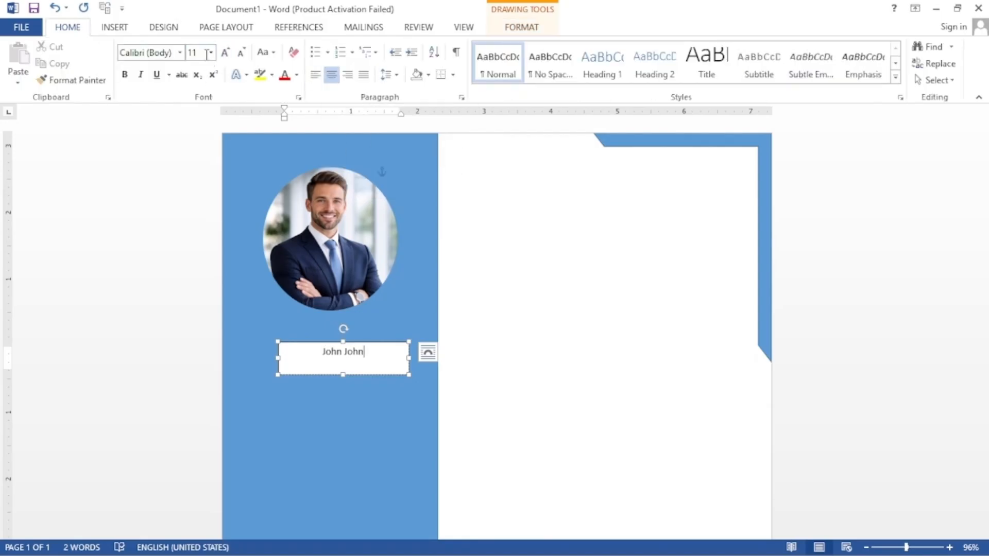
{"action": "left_click", "coordinate": [210, 52]}
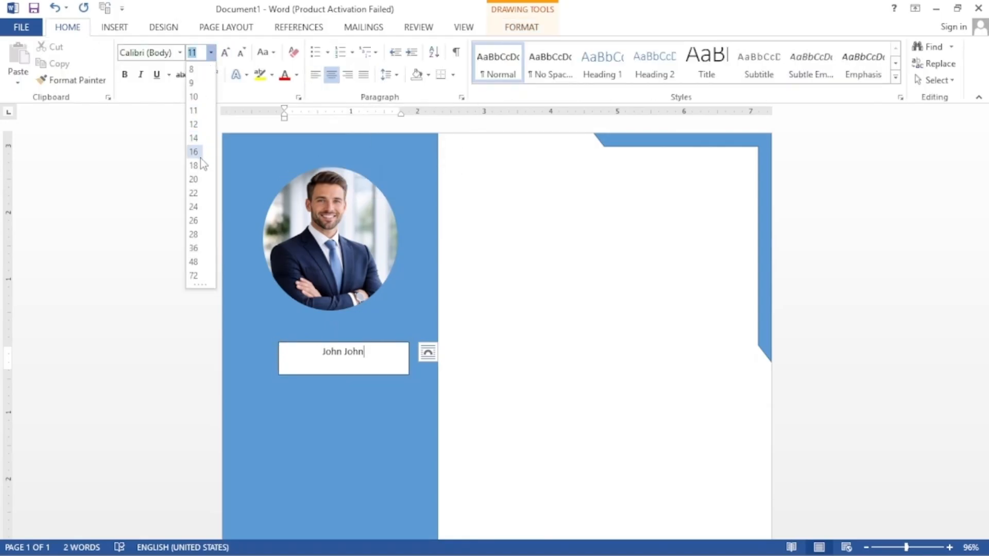
{"action": "left_click", "coordinate": [193, 179]}
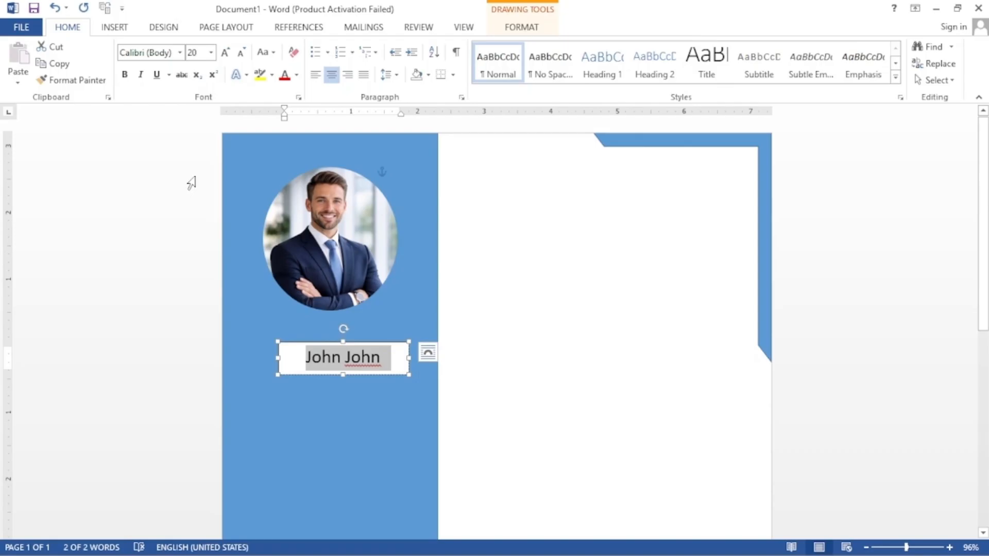
{"action": "left_click", "coordinate": [125, 76]}
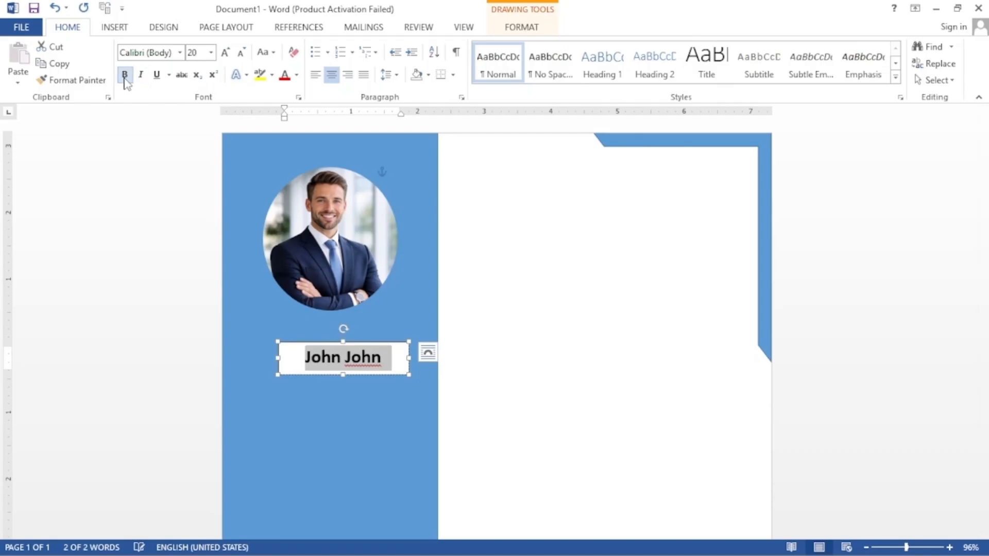
Step: Give the name box no fill and no outline
{"action": "left_click", "coordinate": [515, 27]}
{"action": "left_click", "coordinate": [376, 47]}
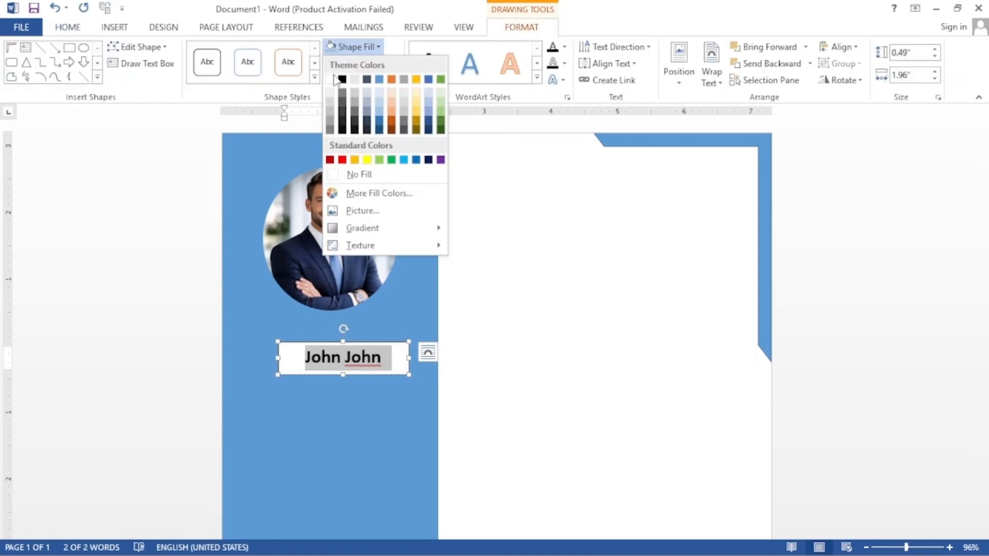
{"action": "left_click", "coordinate": [334, 174]}
{"action": "left_click", "coordinate": [344, 65]}
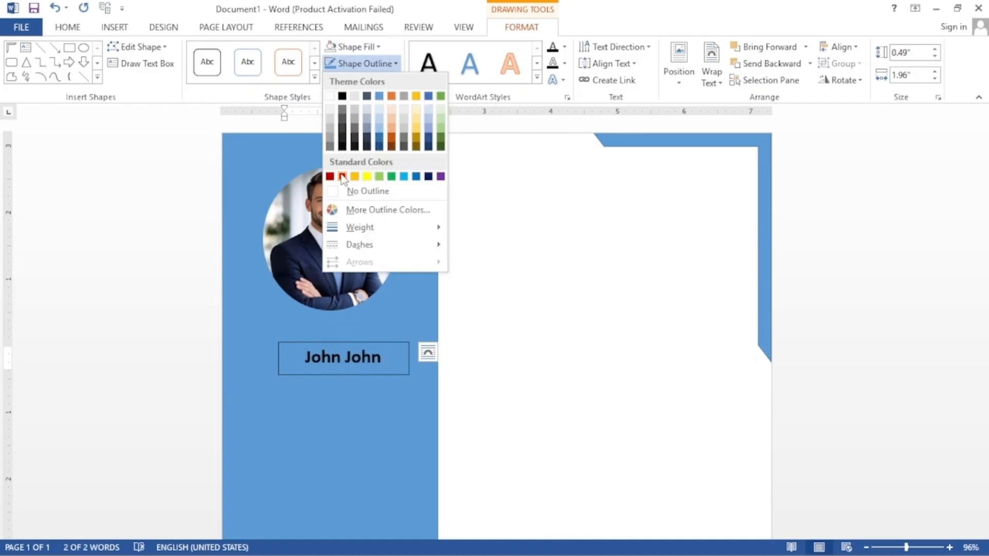
{"action": "left_click", "coordinate": [334, 191]}
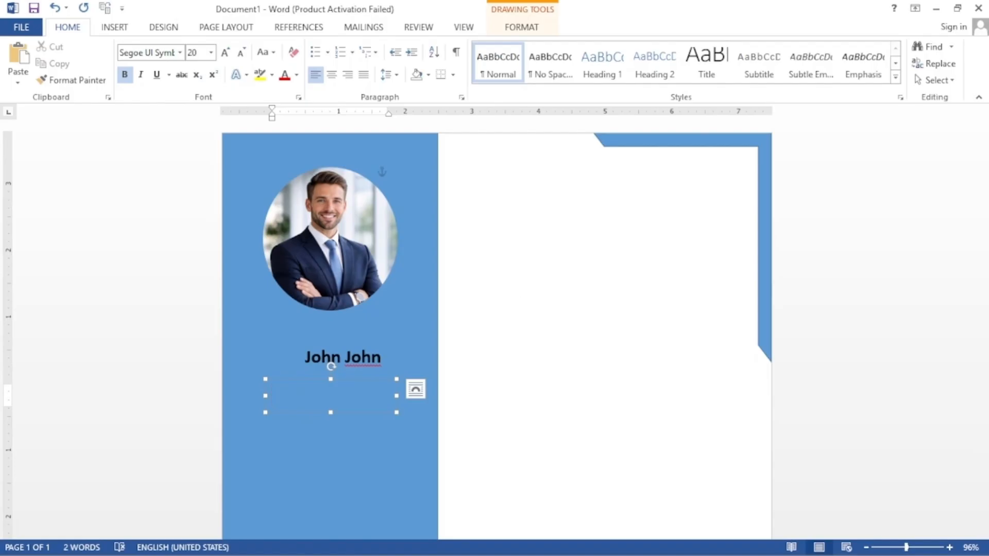
Step: Insert envelope, telephone and location-pin icons from Unicode codes 1f4e7, 1f57f, 1f4cd with Alt+X
{"action": "type", "text": "1f4e7"}
{"action": "key", "text": "alt+x"}
{"action": "key", "text": "Return"}
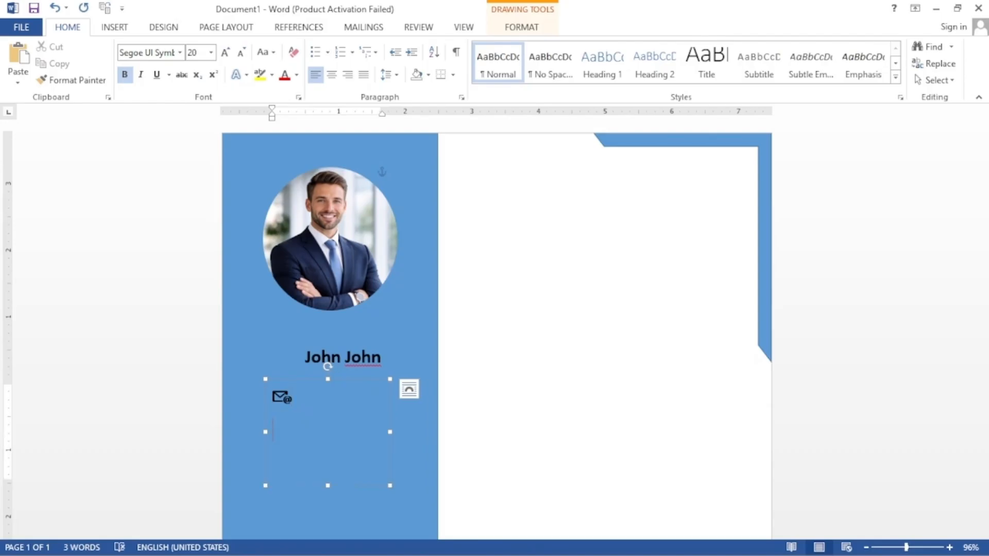
{"action": "type", "text": "1f57f"}
{"action": "key", "text": "alt+x"}
{"action": "type", "text": "1f4cd"}
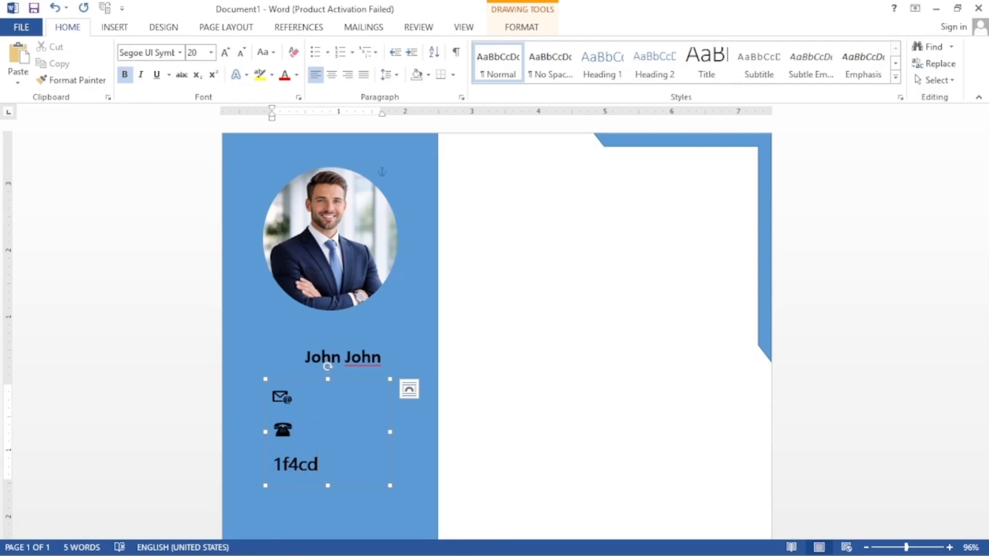
{"action": "key", "text": "alt+x"}
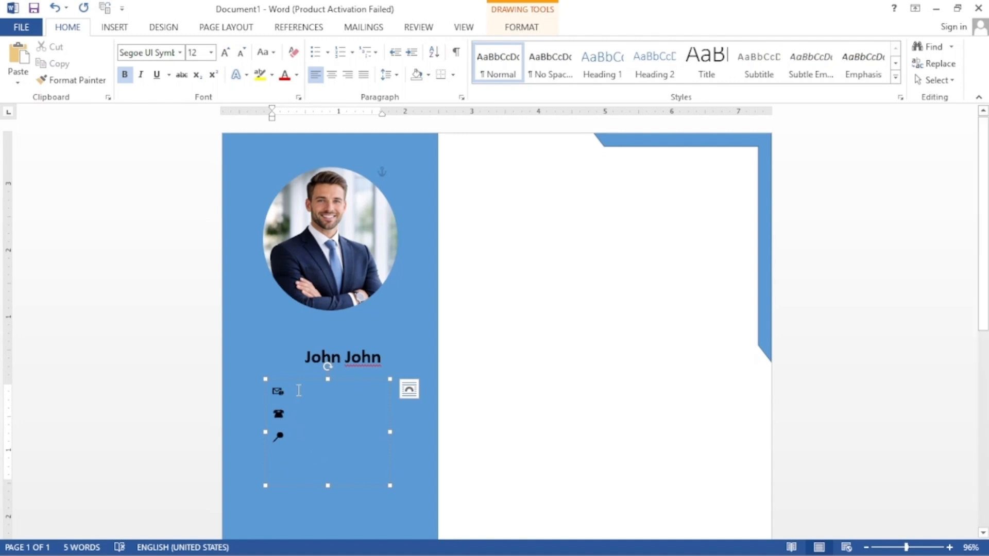
Step: Add the city, widen the contact lines' spacing, and shrink the box to fit
{"action": "left_click", "coordinate": [299, 391]}
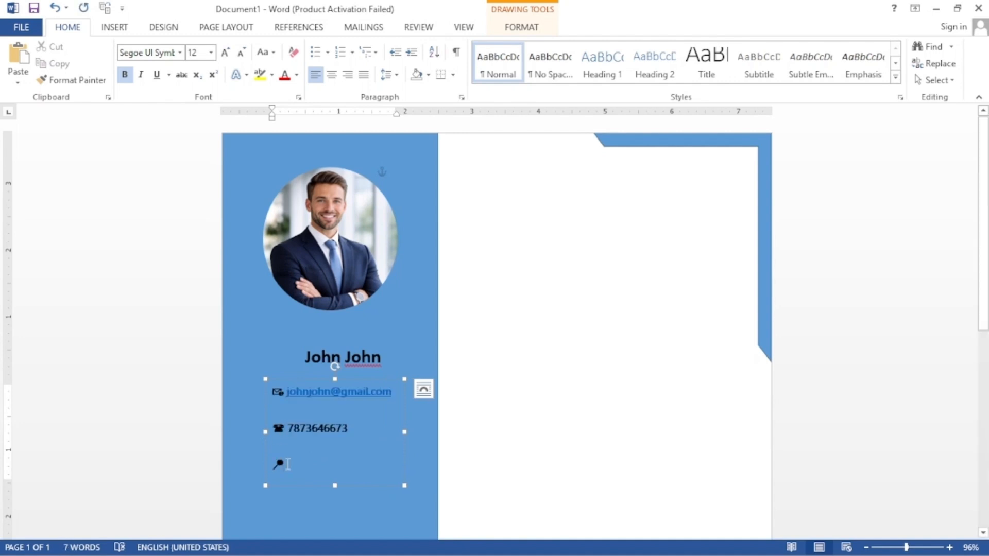
{"action": "type", "text": "Los Angels"}
{"action": "left_click_drag", "start_coordinate": [341, 465], "coordinate": [276, 388]}
{"action": "left_click", "coordinate": [396, 75]}
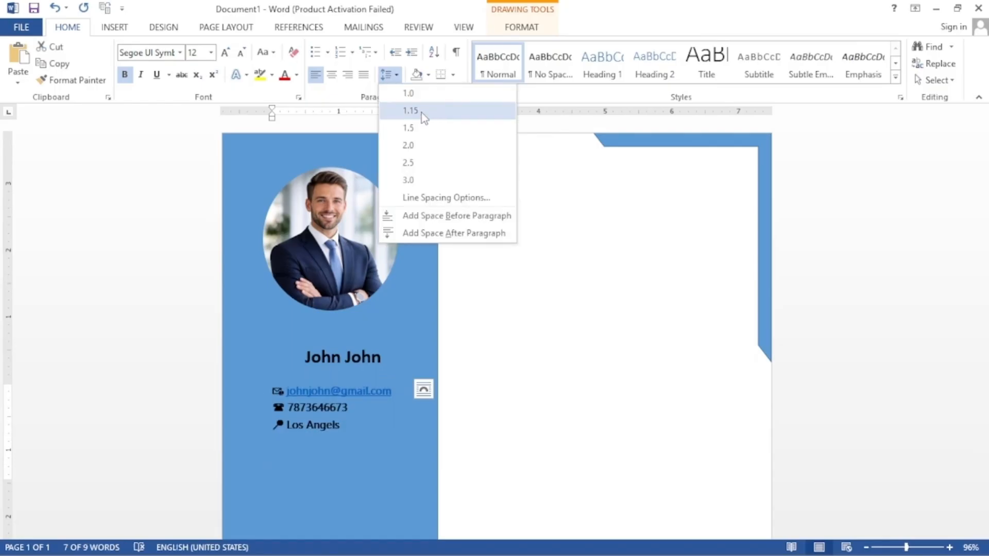
{"action": "left_click", "coordinate": [418, 127]}
{"action": "left_click_drag", "start_coordinate": [335, 486], "coordinate": [335, 446]}
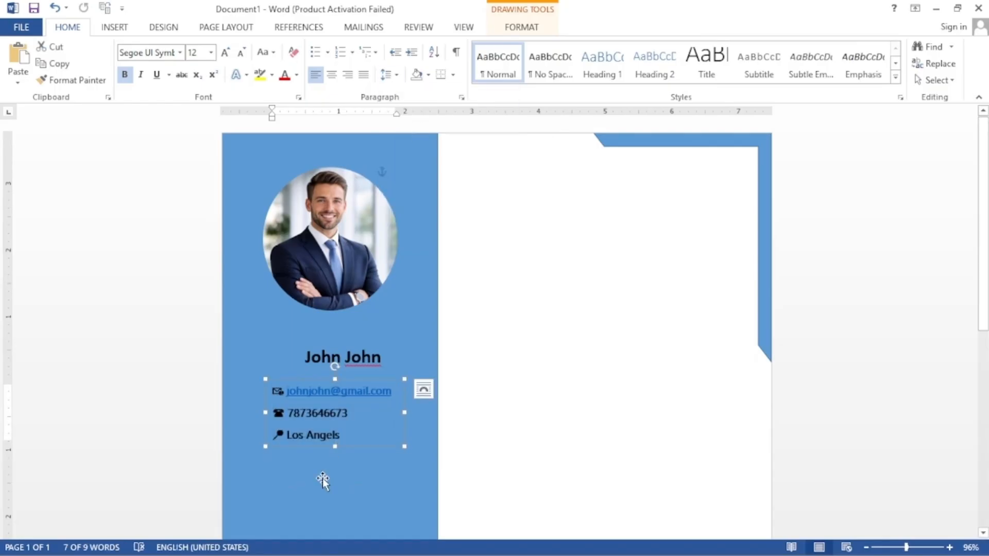
Step: Draw a solid black horizontal line below the contact details
{"action": "left_click", "coordinate": [242, 385]}
{"action": "left_click", "coordinate": [114, 27]}
{"action": "left_click", "coordinate": [198, 62]}
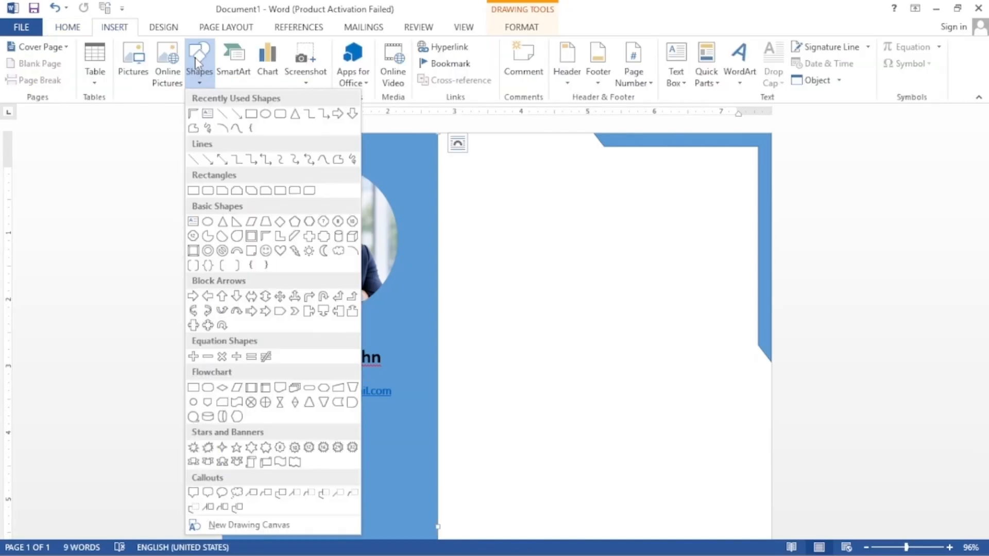
{"action": "left_click", "coordinate": [222, 113]}
{"action": "left_click_drag", "start_coordinate": [243, 436], "coordinate": [395, 431]}
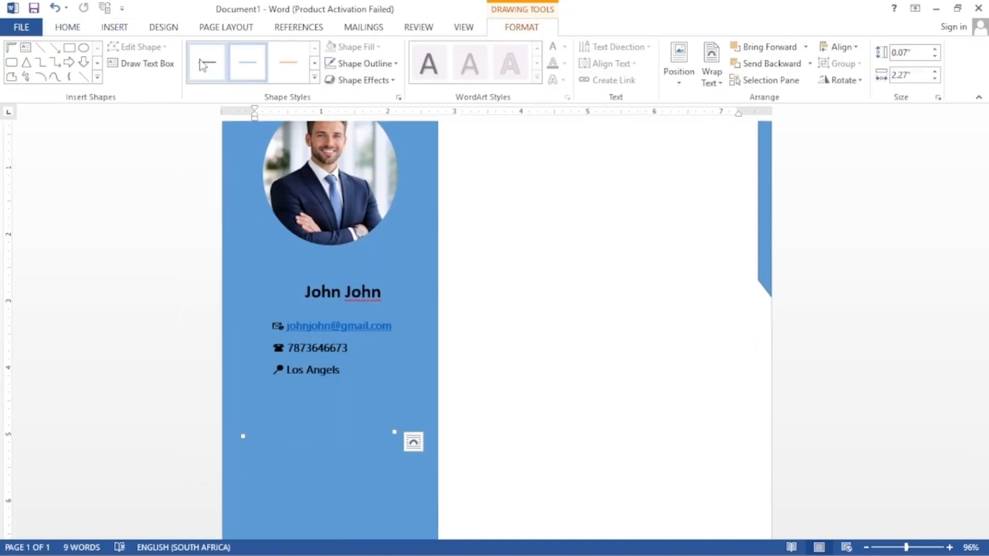
{"action": "left_click", "coordinate": [284, 64]}
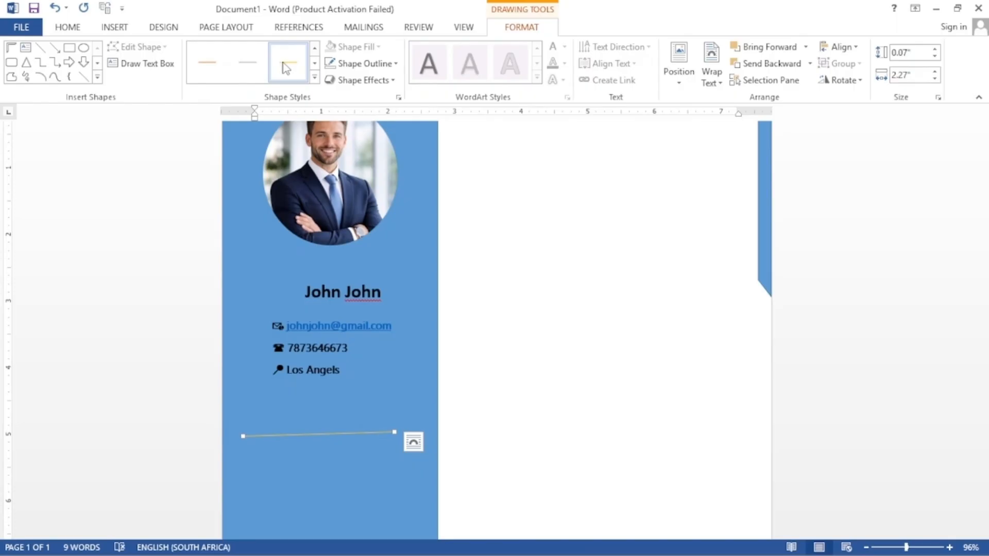
{"action": "left_click", "coordinate": [314, 77]}
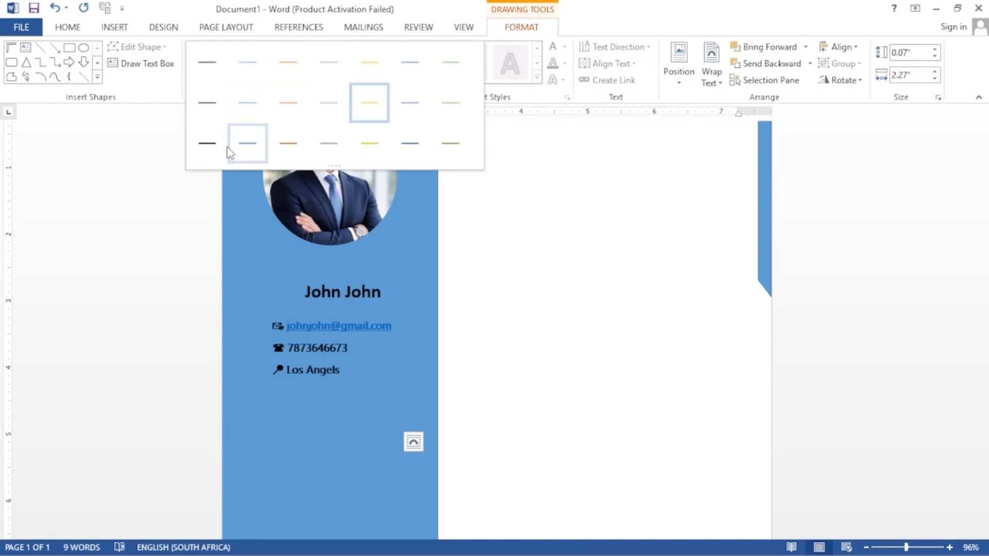
{"action": "left_click", "coordinate": [206, 143]}
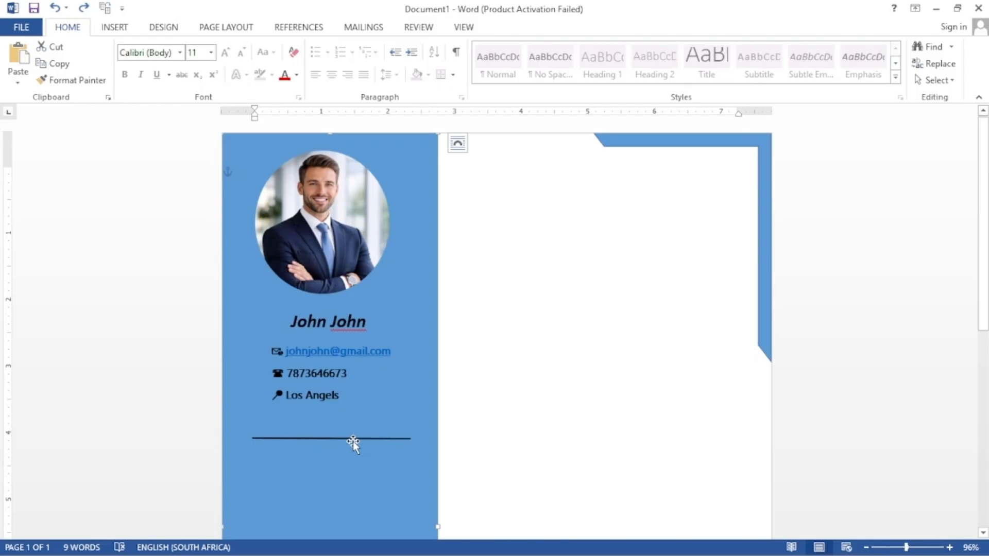
Step: Level and lengthen a second divider line lower in the sidebar
{"action": "left_click", "coordinate": [118, 28]}
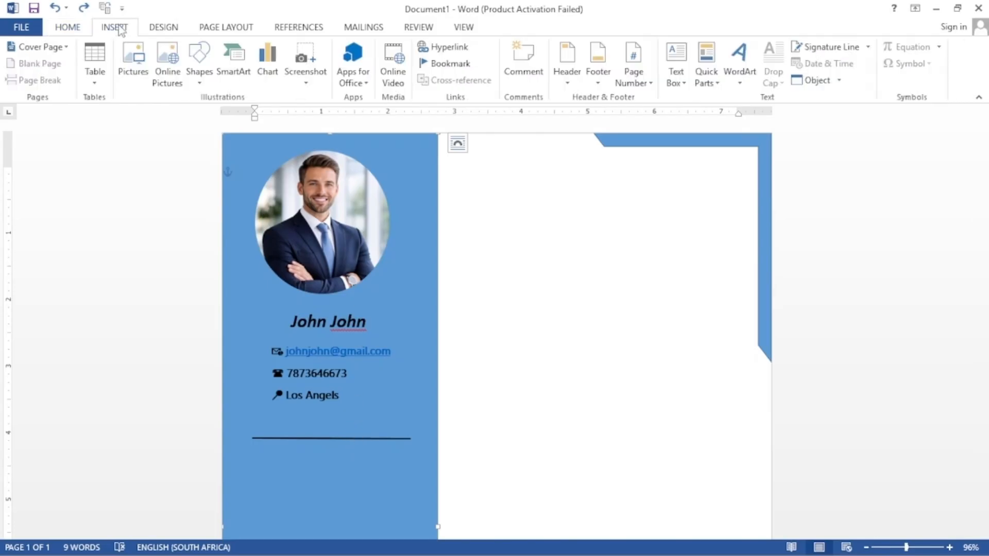
{"action": "scroll", "coordinate": [415, 193], "scroll_direction": "down", "scroll_amount": 6}
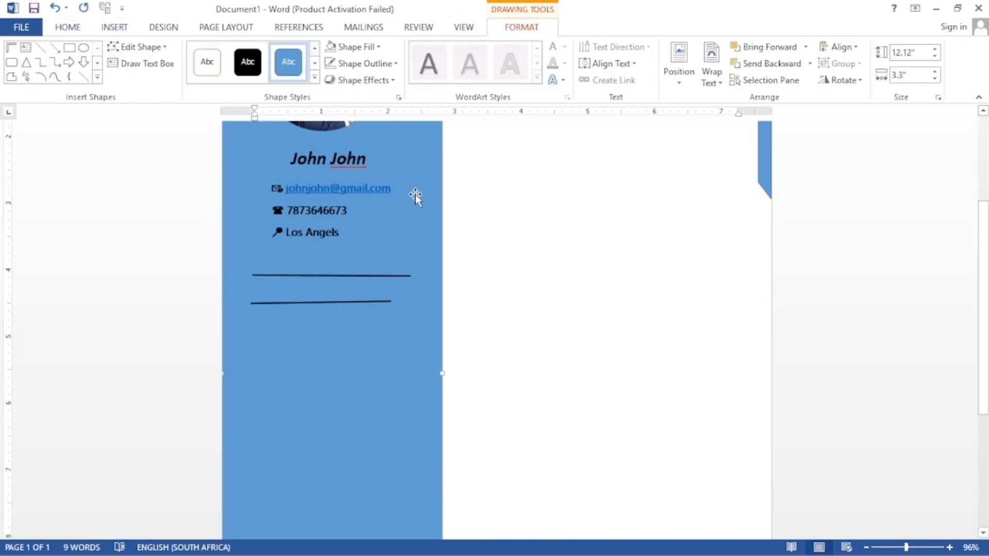
{"action": "mouse_move", "coordinate": [338, 270]}
{"action": "left_mouse_down"}
{"action": "mouse_move", "coordinate": [342, 436]}
{"action": "mouse_move", "coordinate": [415, 434]}
{"action": "left_mouse_up"}
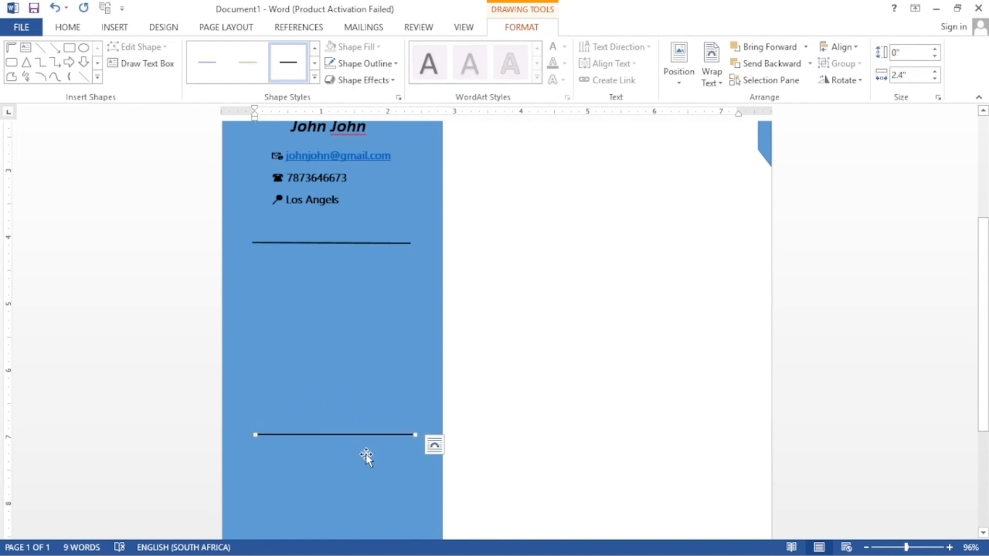
{"action": "left_click", "coordinate": [366, 456]}
{"action": "left_click", "coordinate": [983, 534]}
{"action": "left_click", "coordinate": [984, 534]}
Step: Draw another solid black line near the sidebar bottom and level it
{"action": "left_click", "coordinate": [111, 29]}
{"action": "left_click", "coordinate": [199, 67]}
{"action": "left_click", "coordinate": [225, 114]}
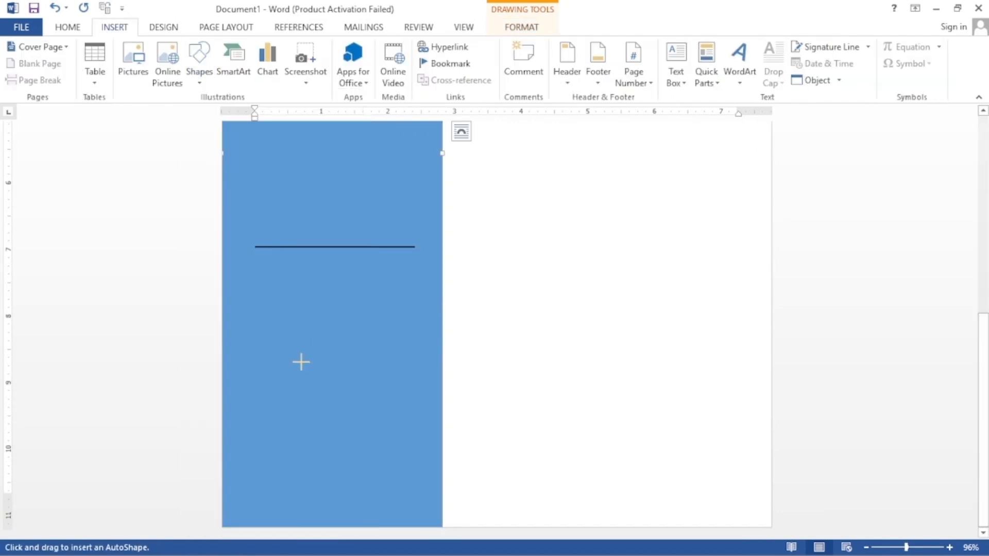
{"action": "left_click_drag", "start_coordinate": [266, 423], "coordinate": [426, 416]}
{"action": "left_click", "coordinate": [289, 62]}
{"action": "left_click_drag", "start_coordinate": [345, 419], "coordinate": [335, 435]}
{"action": "left_click_drag", "start_coordinate": [417, 432], "coordinate": [418, 438]}
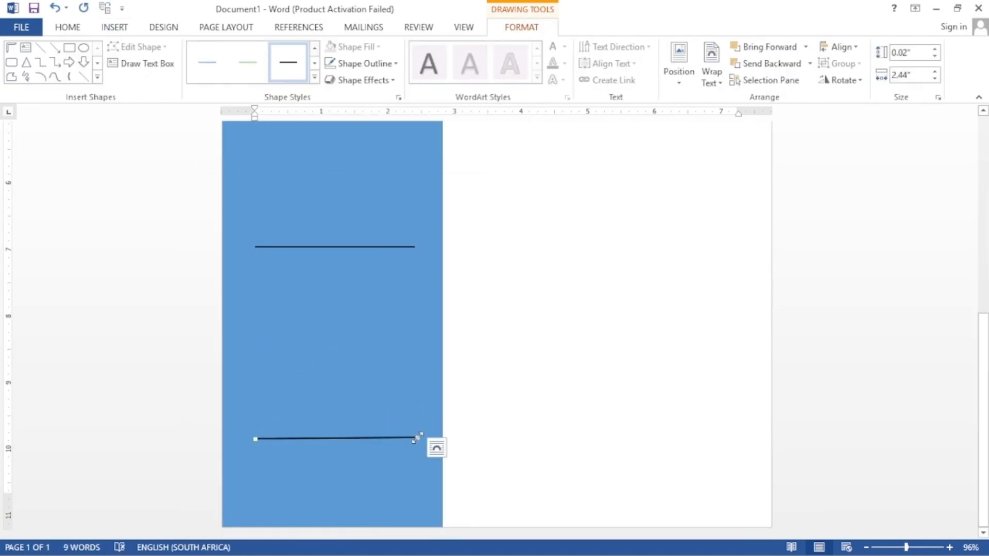
{"action": "scroll", "coordinate": [363, 304], "scroll_direction": "up", "scroll_amount": 5}
{"action": "left_click", "coordinate": [363, 304]}
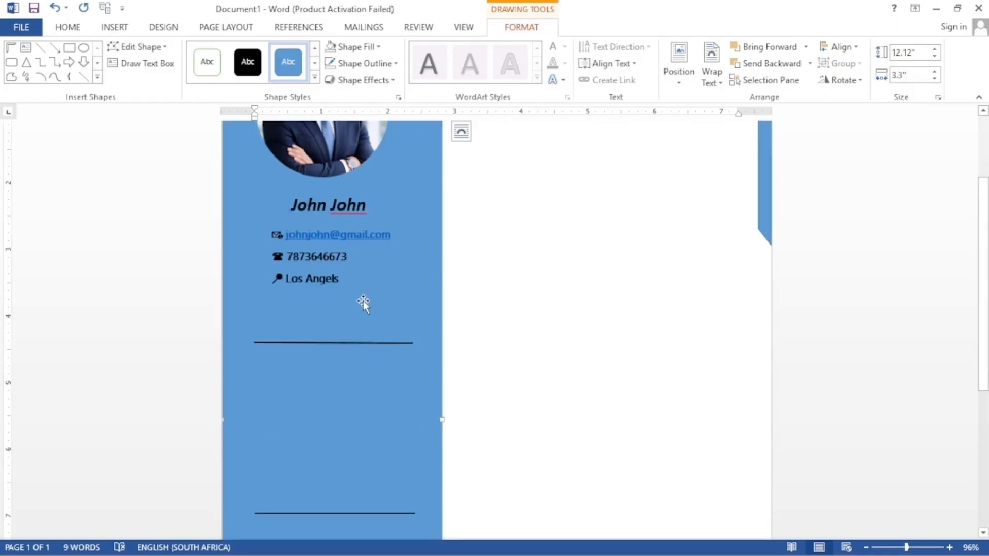
Step: Copy the name text box and paste three copies onto the page
{"action": "left_click", "coordinate": [332, 209]}
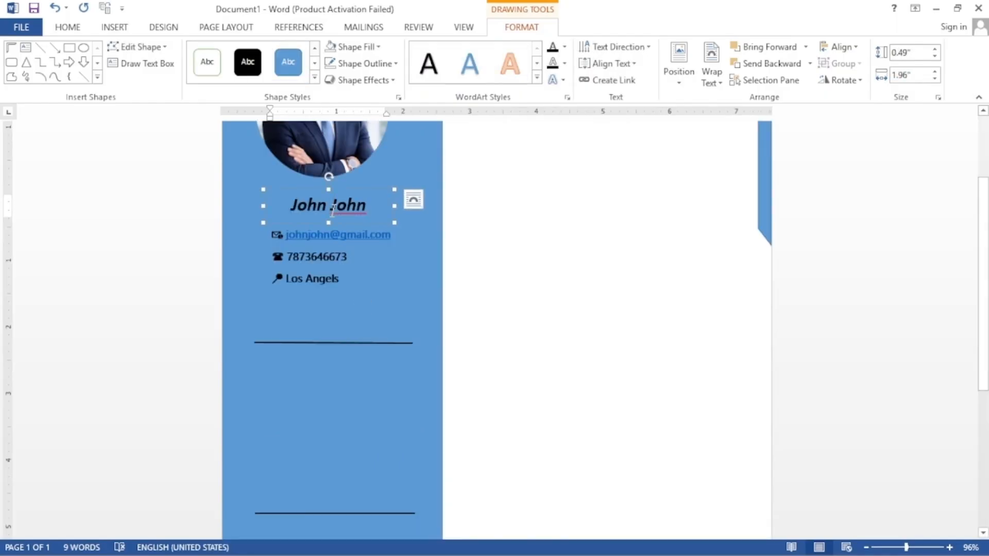
{"action": "right_click", "coordinate": [333, 211]}
{"action": "right_click", "coordinate": [263, 188]}
{"action": "left_click", "coordinate": [285, 217]}
{"action": "left_click", "coordinate": [561, 288]}
{"action": "right_click", "coordinate": [561, 288]}
{"action": "left_click", "coordinate": [593, 349]}
{"action": "right_click", "coordinate": [594, 350]}
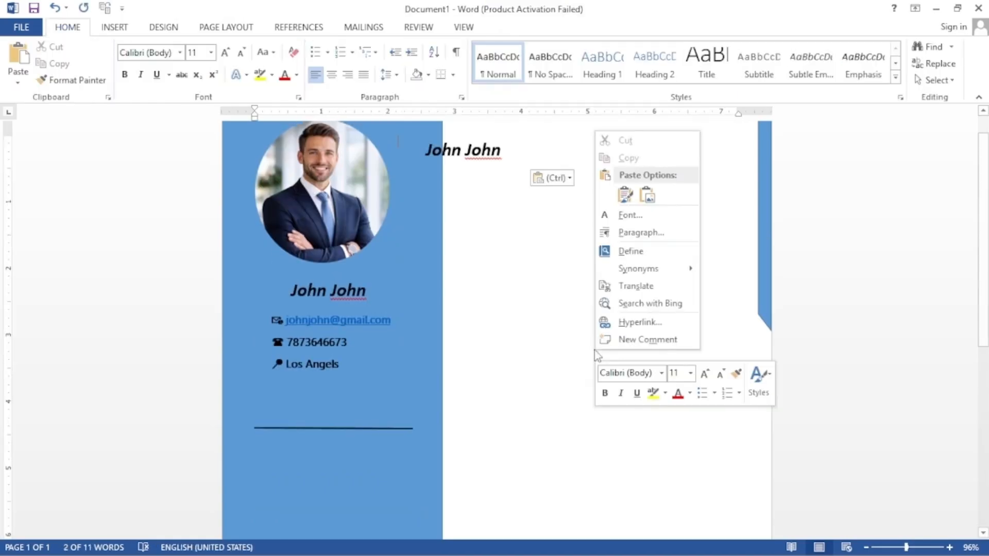
{"action": "left_click", "coordinate": [625, 194]}
{"action": "right_click", "coordinate": [609, 304]}
{"action": "left_click", "coordinate": [639, 369]}
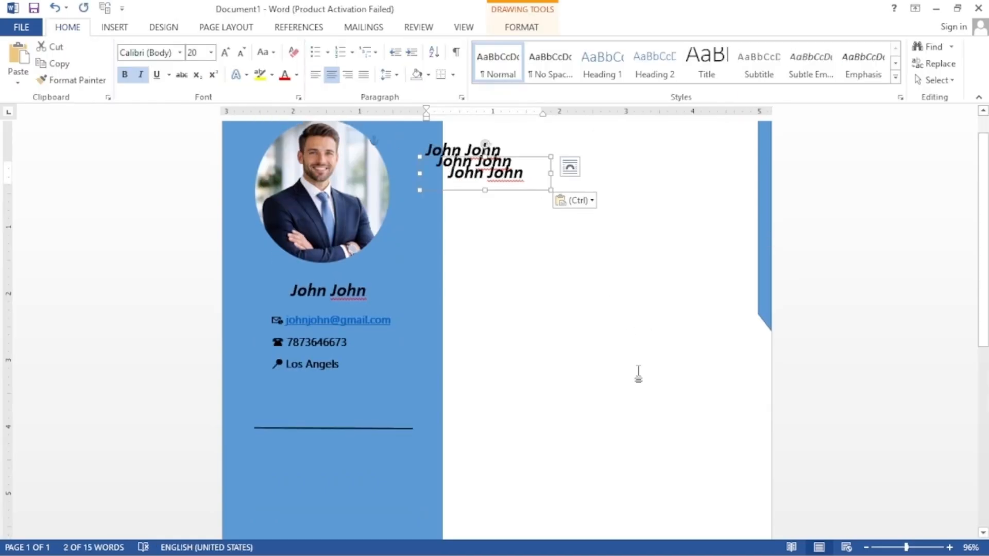
Step: Move the copies into the sidebar above the divider lines
{"action": "left_click_drag", "start_coordinate": [425, 157], "coordinate": [269, 404]}
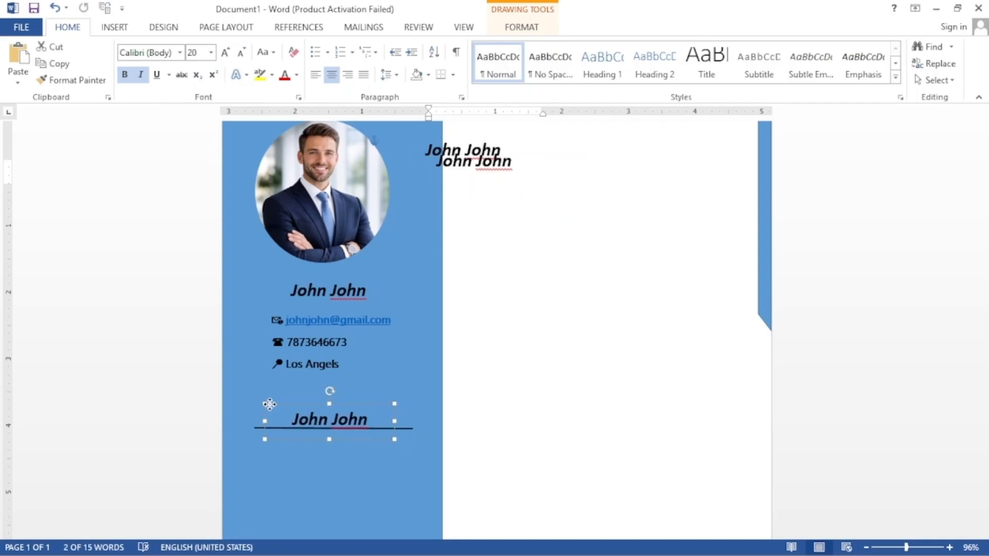
{"action": "left_click", "coordinate": [464, 160]}
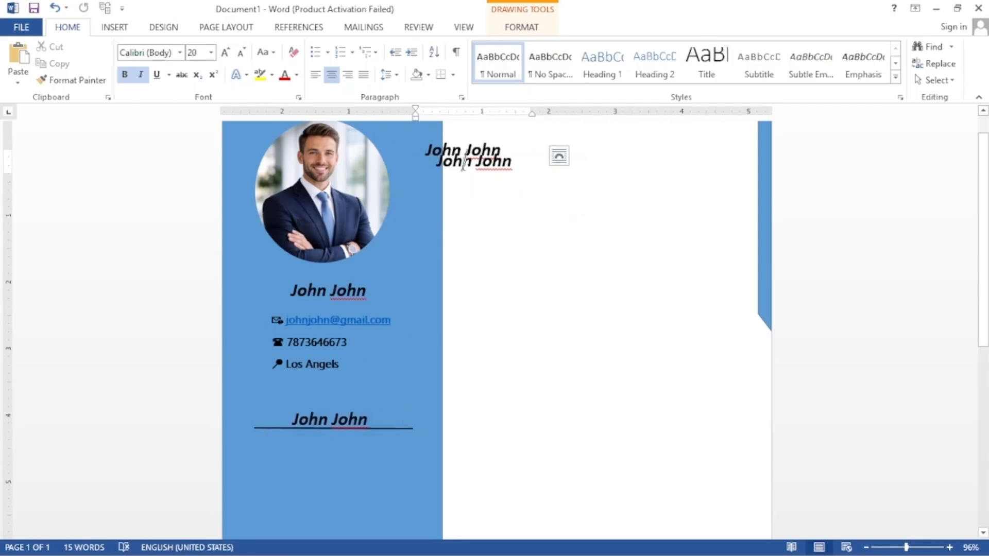
{"action": "left_click_drag", "start_coordinate": [480, 147], "coordinate": [337, 478]}
{"action": "left_click", "coordinate": [983, 113]}
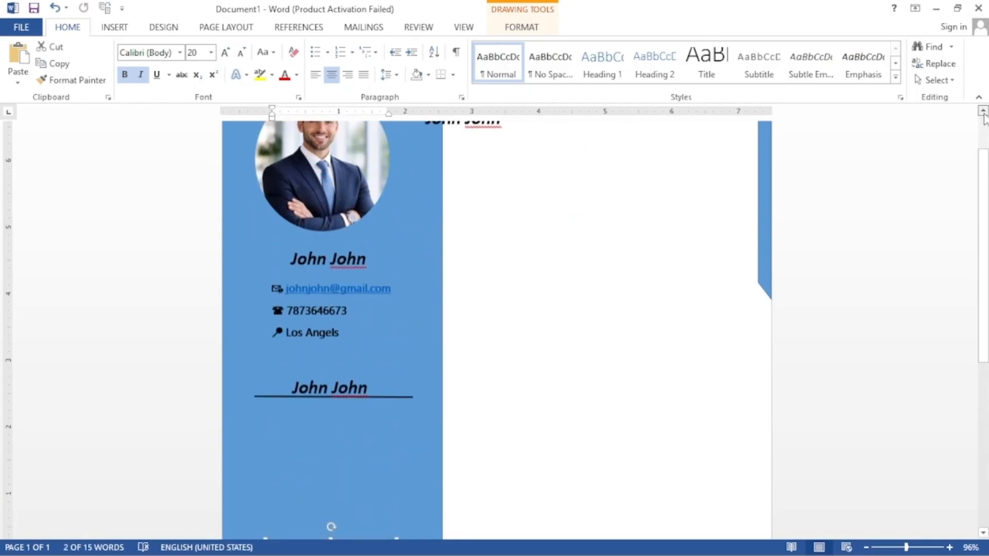
{"action": "scroll", "coordinate": [375, 277], "scroll_direction": "down", "scroll_amount": 5}
{"action": "left_click", "coordinate": [375, 277]}
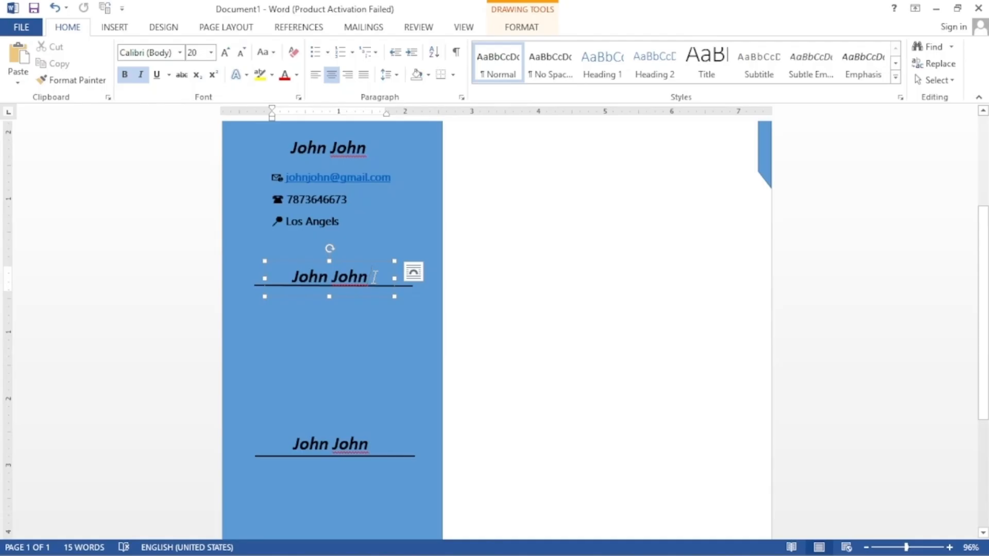
Step: Replace a copy's text with the LANGUAGES heading
{"action": "key", "text": "BackSpace"}
{"action": "key", "text": "BackSpace"}
{"action": "key", "text": "BackSpace"}
{"action": "key", "text": "BackSpace"}
{"action": "key", "text": "BackSpace"}
{"action": "key", "text": "BackSpace"}
{"action": "key", "text": "BackSpace"}
{"action": "key", "text": "BackSpace"}
{"action": "key", "text": "BackSpace"}
{"action": "key", "text": "BackSpace"}
{"action": "type", "text": "S"}
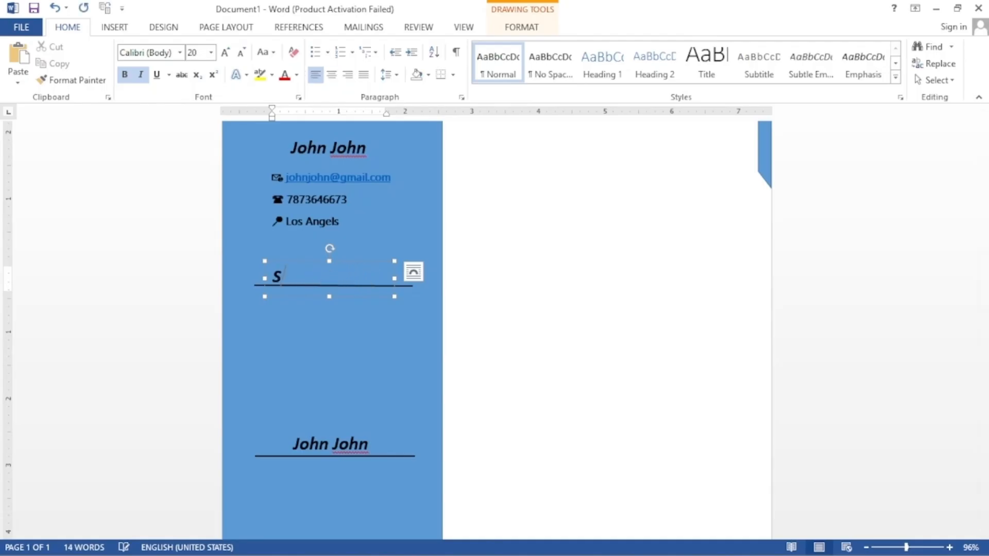
{"action": "type", "text": "L"}
{"action": "key", "text": "BackSpace"}
{"action": "type", "text": "KILLS"}
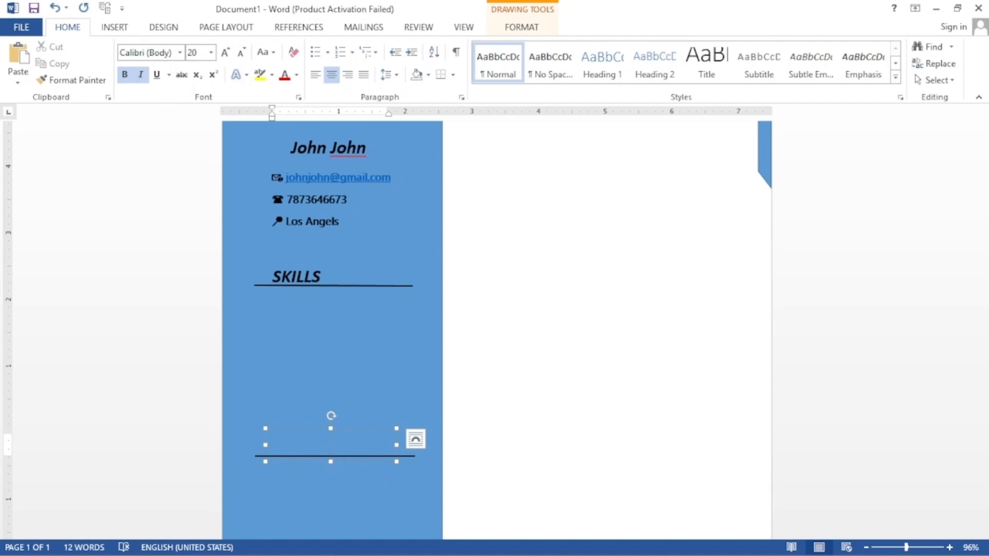
{"action": "type", "text": "L"}
{"action": "type", "text": "ANGUAGES"}
{"action": "scroll", "coordinate": [348, 438], "scroll_direction": "down", "scroll_amount": 3}
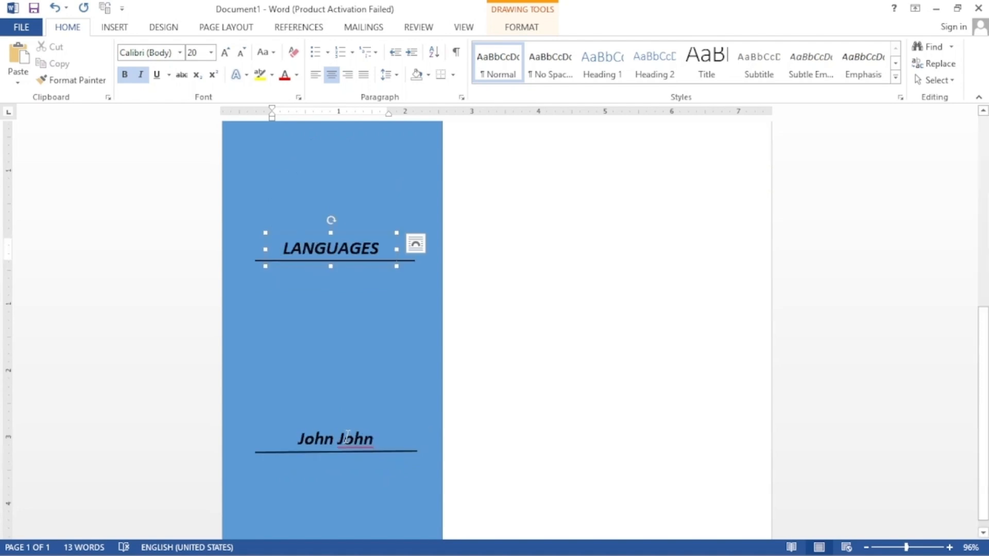
{"action": "left_click", "coordinate": [348, 437]}
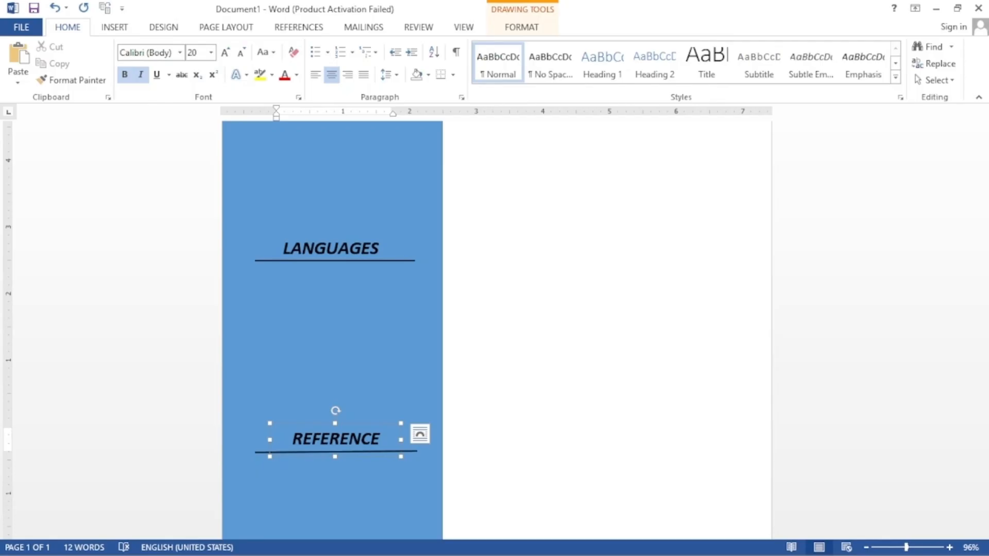
{"action": "scroll", "coordinate": [398, 314], "scroll_direction": "up", "scroll_amount": 3}
{"action": "left_click", "coordinate": [398, 314]}
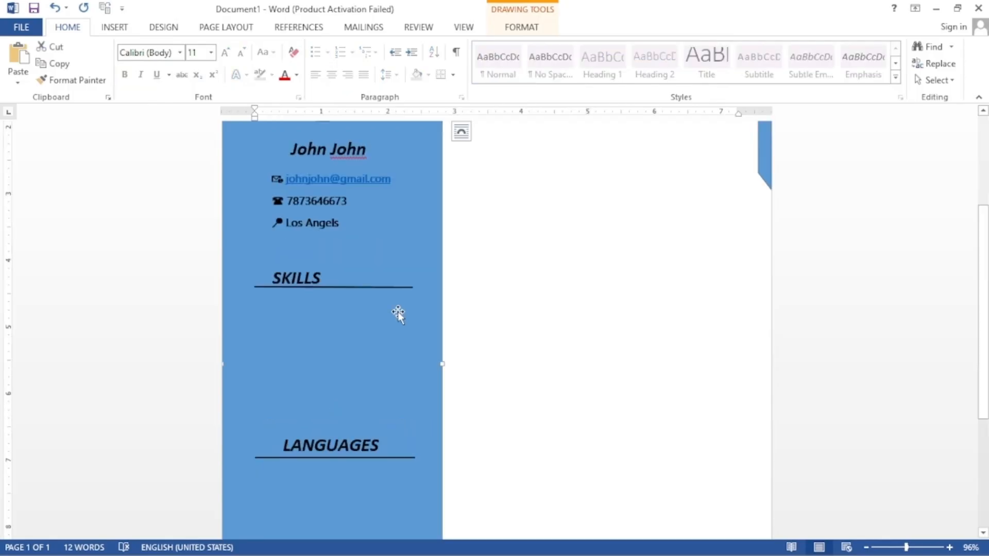
Step: Copy the contact block and paste three copies under the sidebar headings
{"action": "left_click", "coordinate": [345, 224]}
{"action": "right_click", "coordinate": [336, 172]}
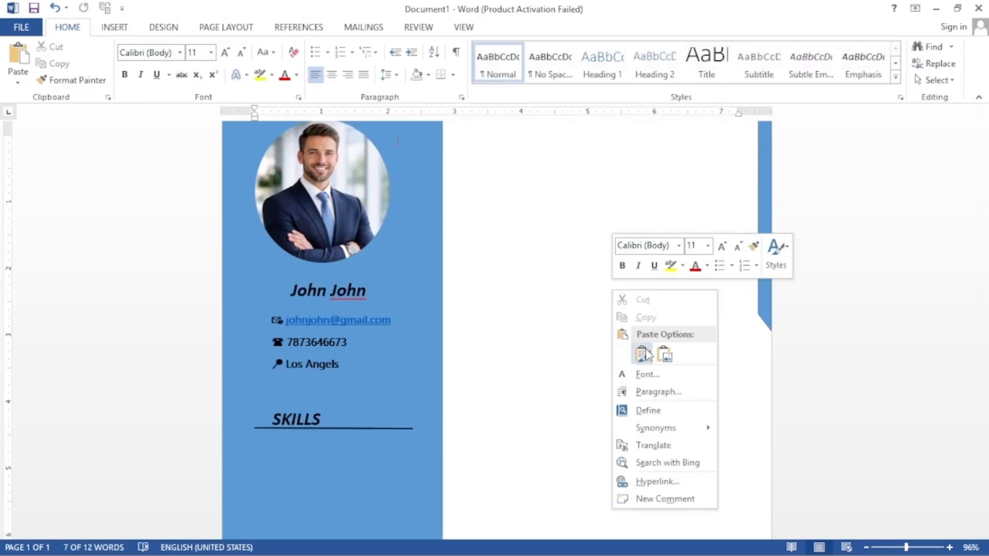
{"action": "left_click", "coordinate": [645, 354]}
{"action": "right_click", "coordinate": [613, 381]}
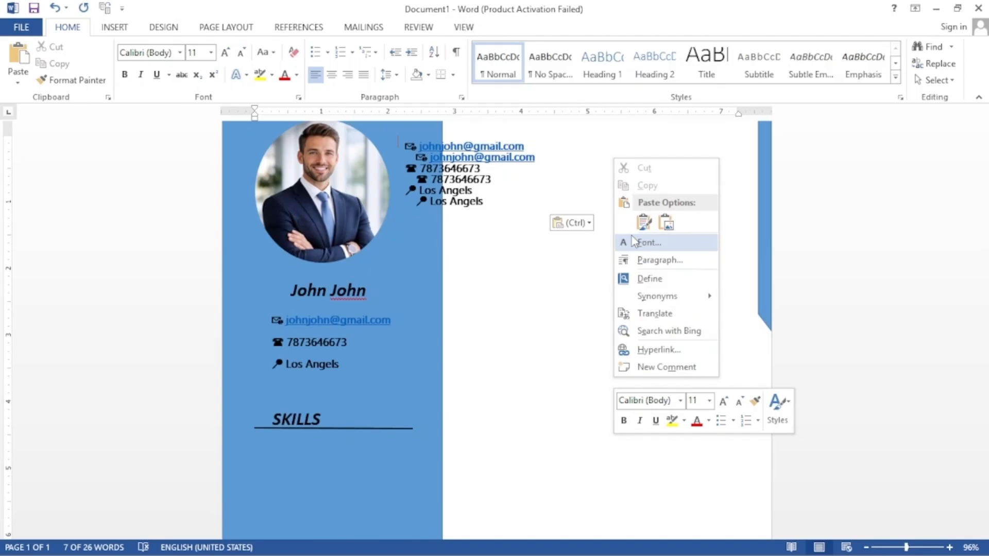
{"action": "left_click", "coordinate": [643, 222]}
{"action": "left_click", "coordinate": [493, 168]}
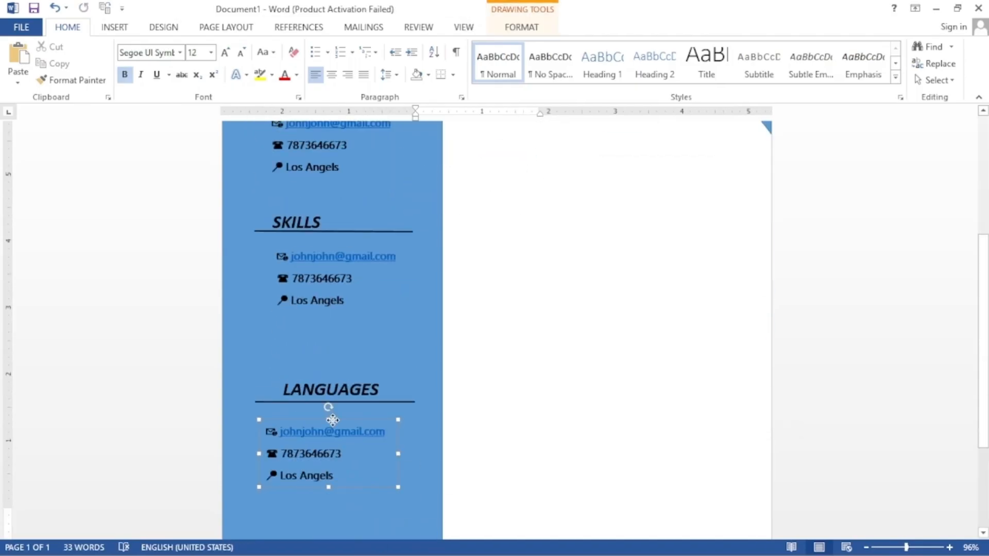
{"action": "scroll", "coordinate": [333, 329], "scroll_direction": "up", "scroll_amount": 4}
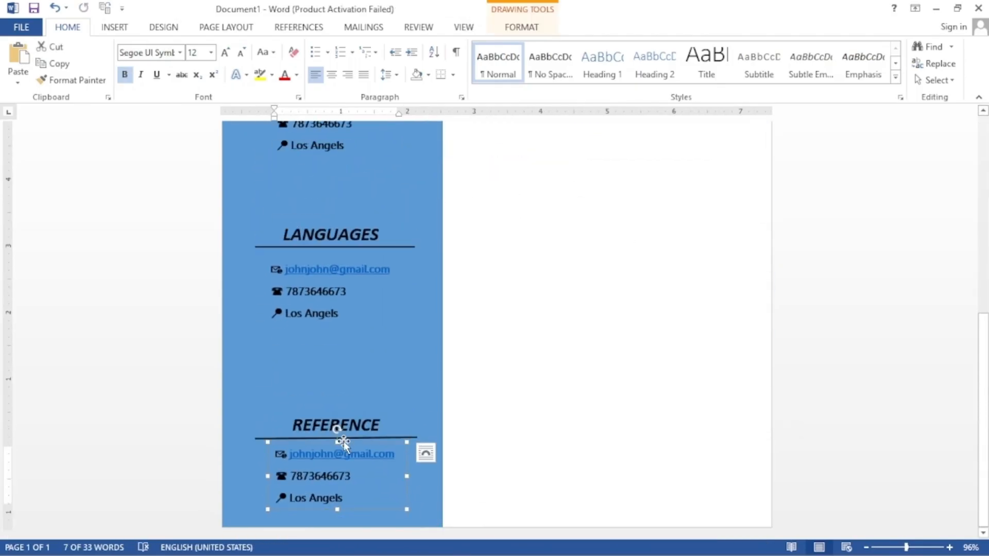
Step: Replace the REFERENCE copy's three lines with three referee names
{"action": "left_click", "coordinate": [396, 457]}
{"action": "key", "text": "shift+Home"}
{"action": "key", "text": "BackSpace"}
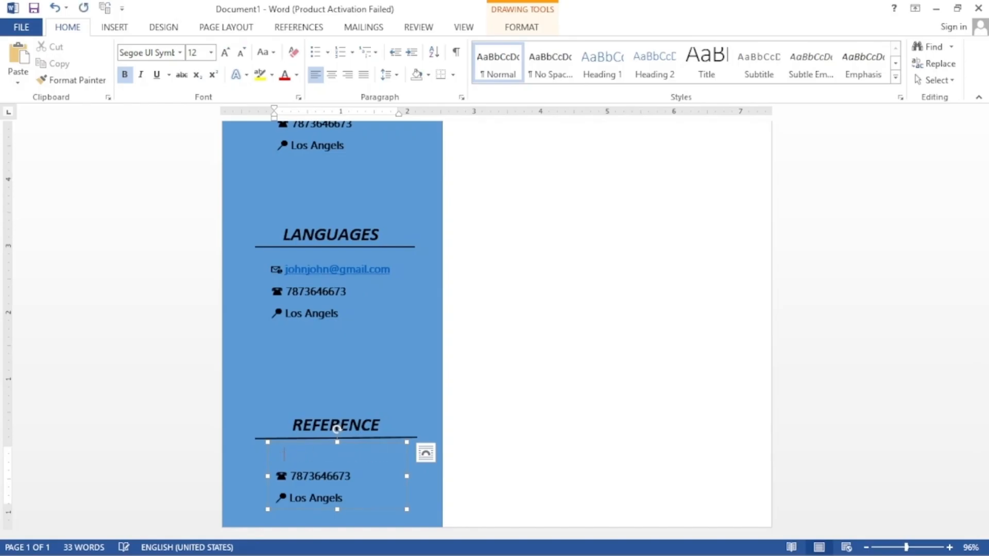
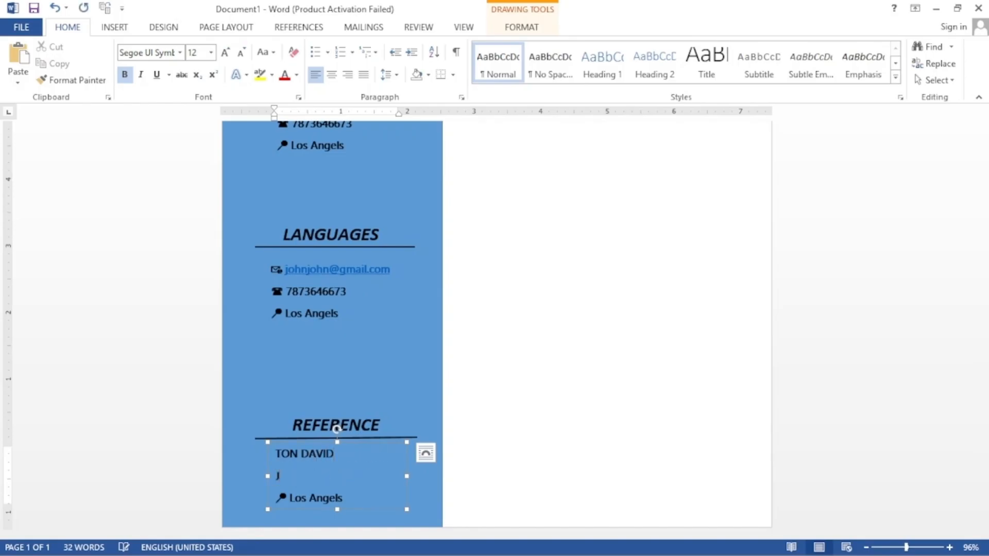
{"action": "left_click", "coordinate": [355, 496]}
{"action": "key", "text": "BackSpace"}
{"action": "key", "text": "BackSpace"}
{"action": "key", "text": "BackSpace"}
{"action": "key", "text": "BackSpace"}
{"action": "key", "text": "BackSpace"}
{"action": "key", "text": "BackSpace"}
{"action": "key", "text": "BackSpace"}
{"action": "key", "text": "BackSpace"}
{"action": "key", "text": "BackSpace"}
{"action": "key", "text": "BackSpace"}
{"action": "key", "text": "BackSpace"}
{"action": "key", "text": "BackSpace"}
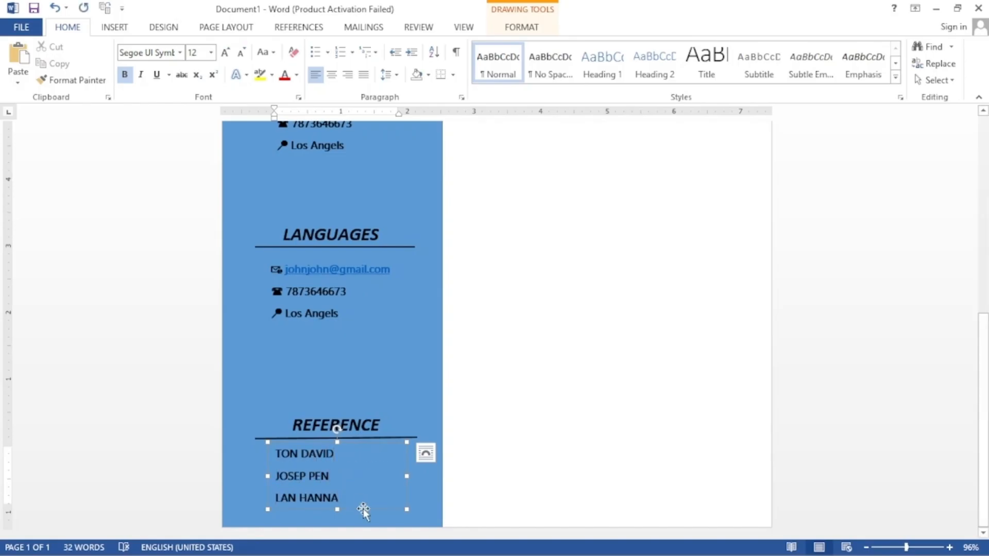
Step: Give the three referee names arrow bullets
{"action": "left_click_drag", "start_coordinate": [360, 508], "coordinate": [297, 330]}
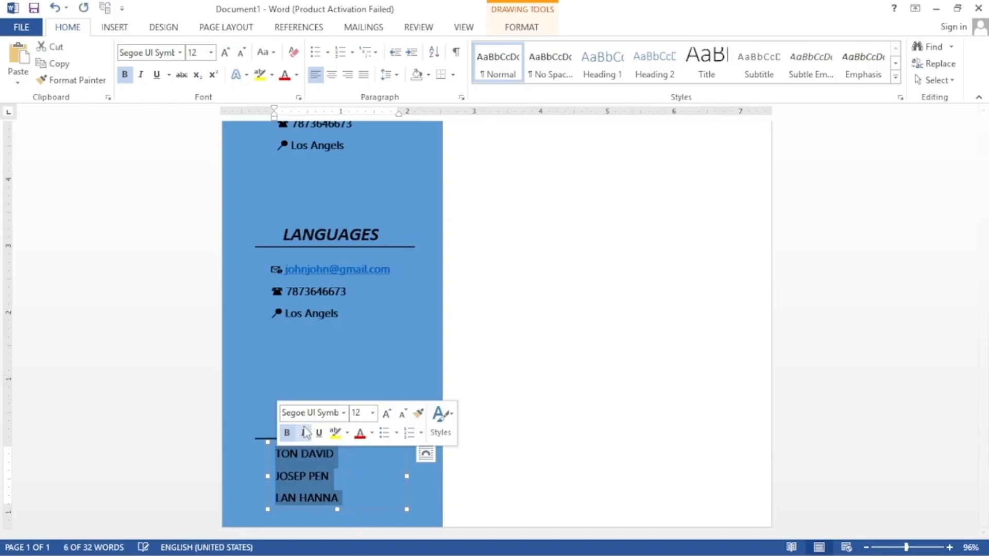
{"action": "left_click", "coordinate": [328, 52]}
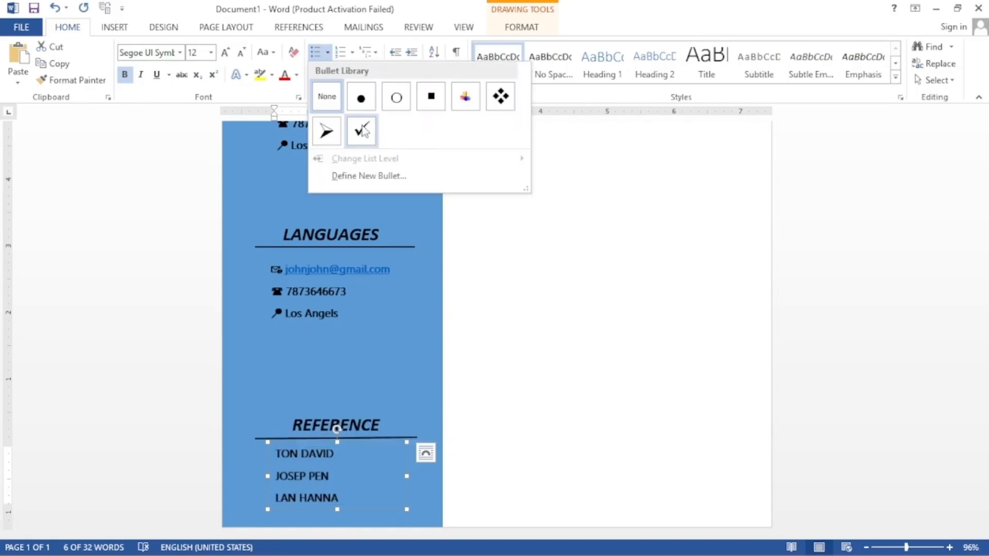
{"action": "left_click", "coordinate": [327, 132]}
{"action": "left_click_drag", "start_coordinate": [342, 315], "coordinate": [273, 267]}
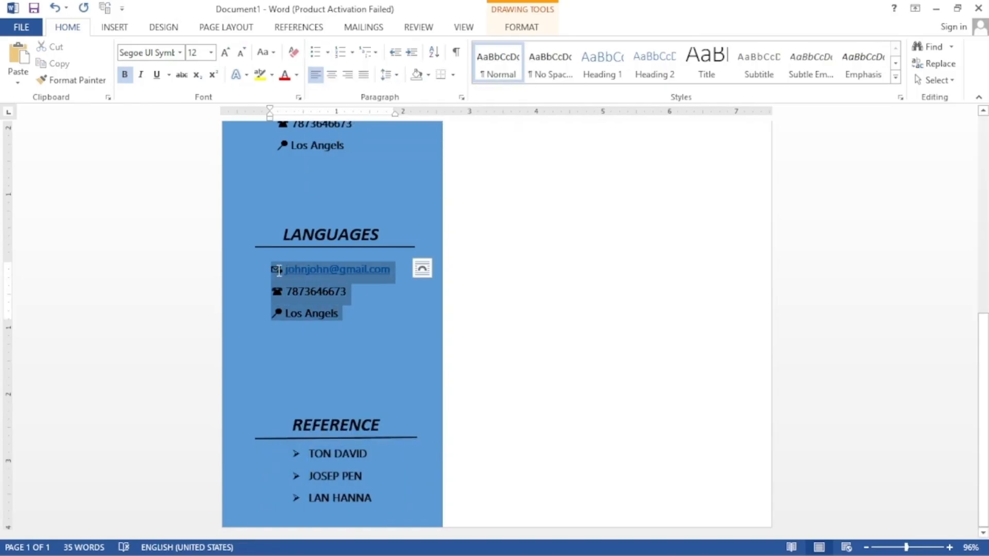
Step: Replace the copied contact lines with SPANISH and skills TECHNICAL, COMMUNICATION, MANAGEMENT, PANCTUAL
{"action": "key", "text": "Delete"}
{"action": "type", "text": "S"}
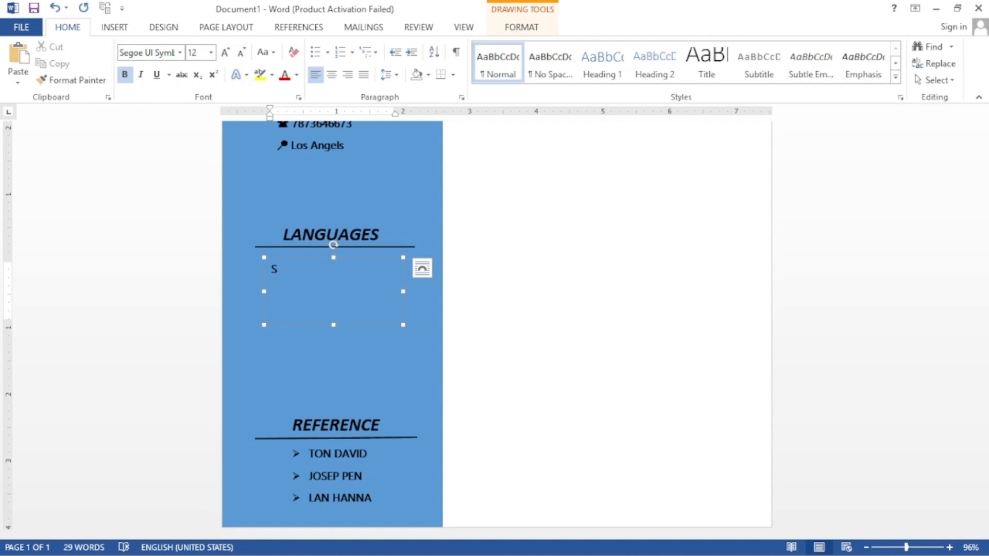
{"action": "type", "text": "PANISH"}
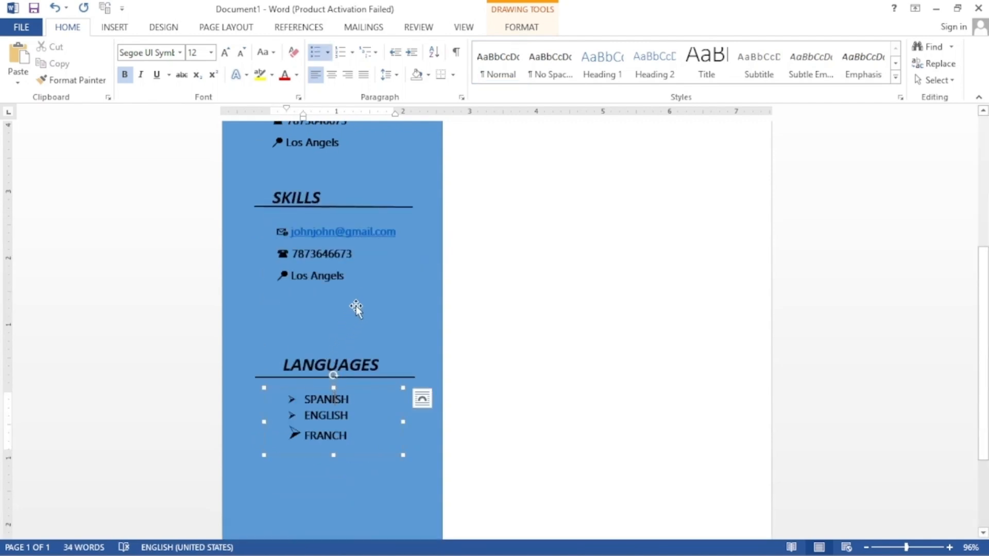
{"action": "key", "text": "ctrl+z"}
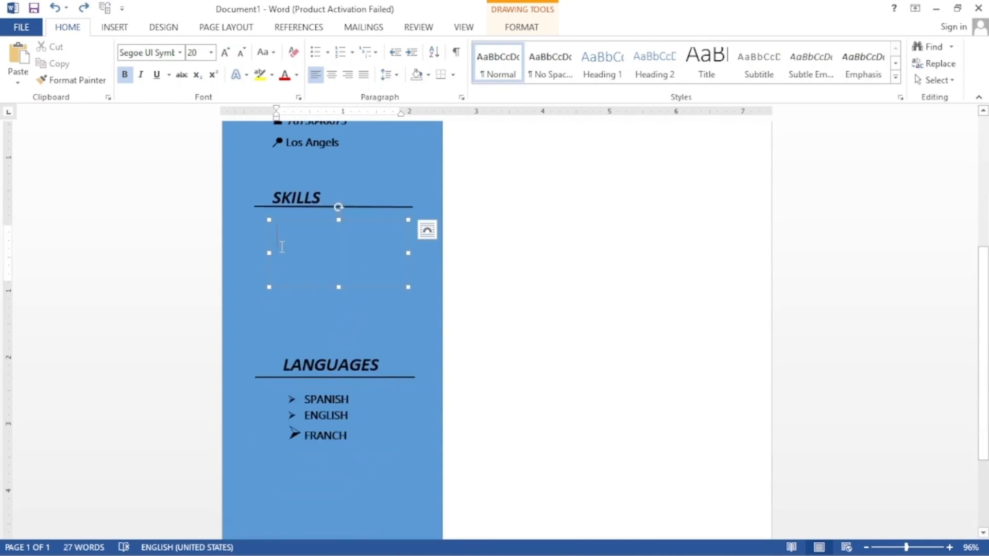
{"action": "type", "text": "TECHNICAL"}
{"action": "key", "text": "Return"}
{"action": "type", "text": "COMMUNICATION"}
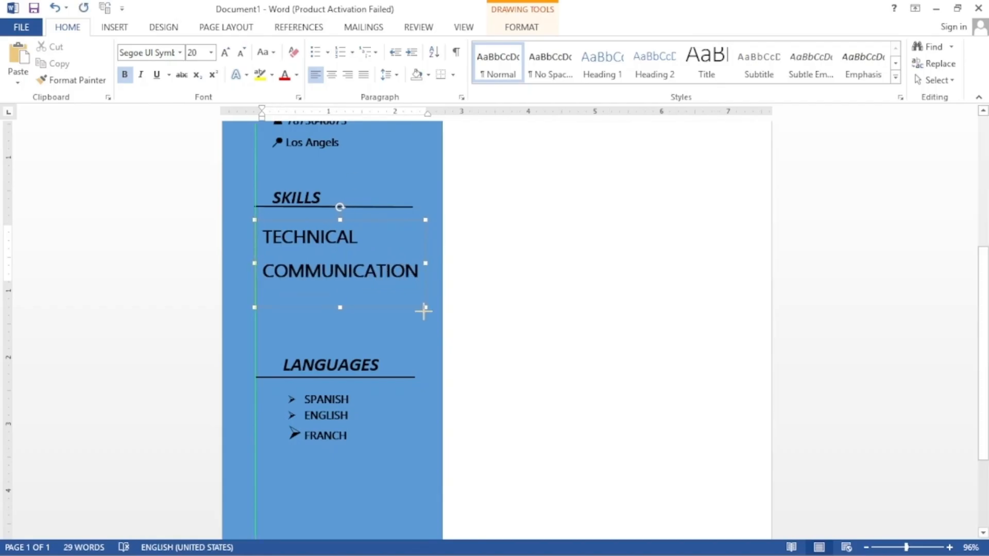
{"action": "key", "text": "Return"}
{"action": "type", "text": "MANAGEMENT"}
{"action": "key", "text": "Return"}
{"action": "type", "text": "PANCTUAL"}
Step: Give the skill lines arrow bullets and a smaller font size
{"action": "key", "text": "ctrl+a"}
{"action": "left_click", "coordinate": [315, 52]}
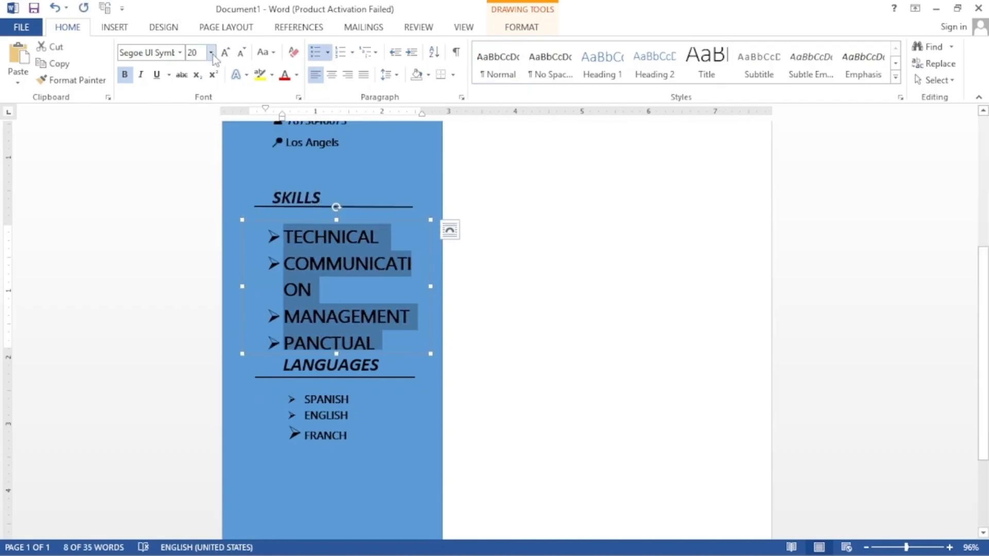
{"action": "left_click", "coordinate": [210, 52]}
{"action": "left_click", "coordinate": [193, 151]}
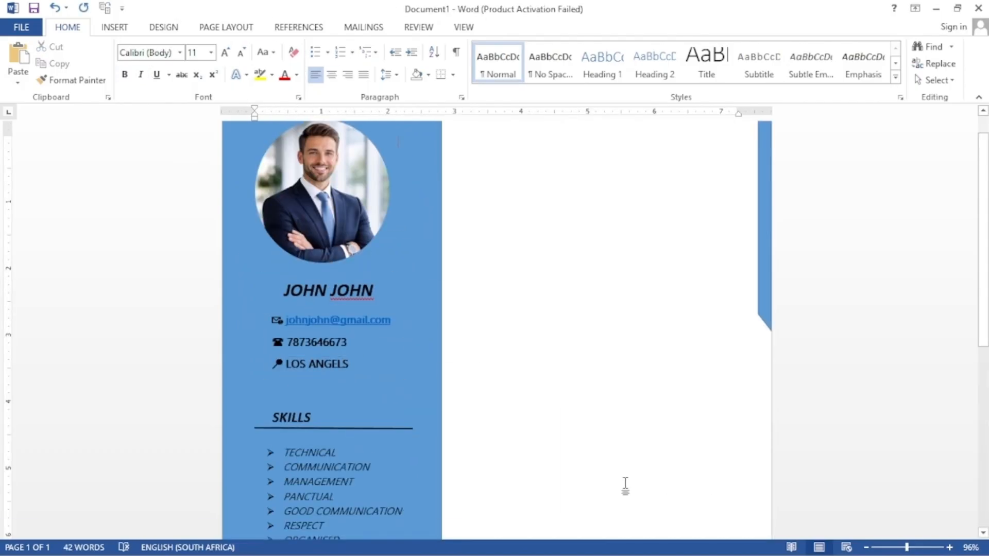
Step: Paste two copies of the sidebar SKILLS heading, keeping source formatting, into the right column; clear the upper one's text
{"action": "left_click", "coordinate": [317, 418]}
{"action": "right_click", "coordinate": [266, 407]}
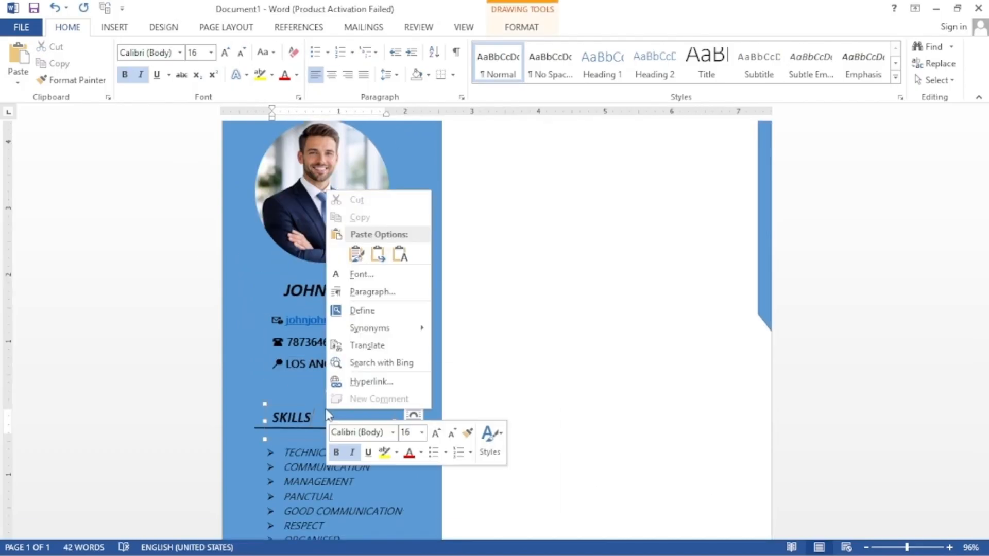
{"action": "left_click", "coordinate": [310, 163]}
{"action": "right_click", "coordinate": [524, 191]}
{"action": "left_click", "coordinate": [553, 254]}
{"action": "right_click", "coordinate": [557, 253]}
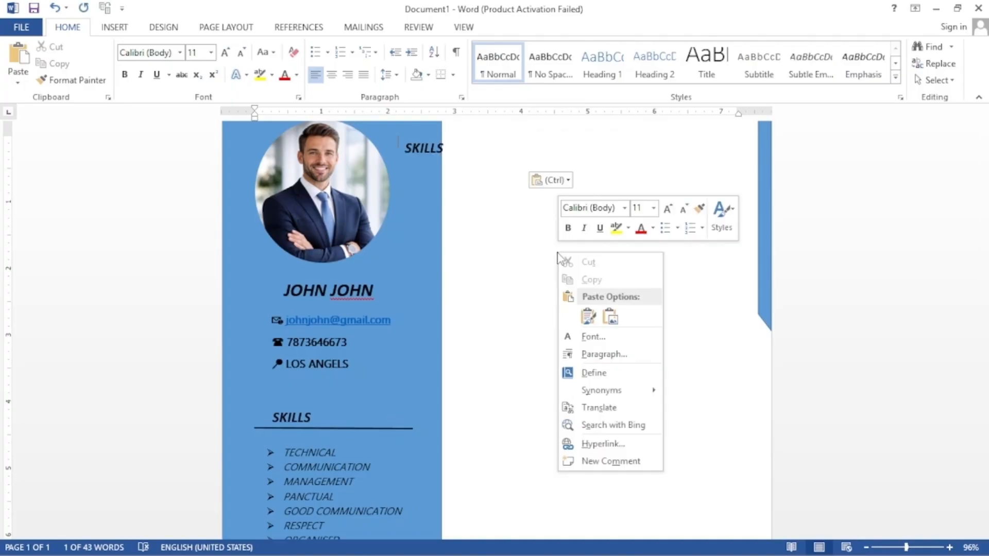
{"action": "left_click", "coordinate": [590, 320]}
{"action": "left_click", "coordinate": [596, 212]}
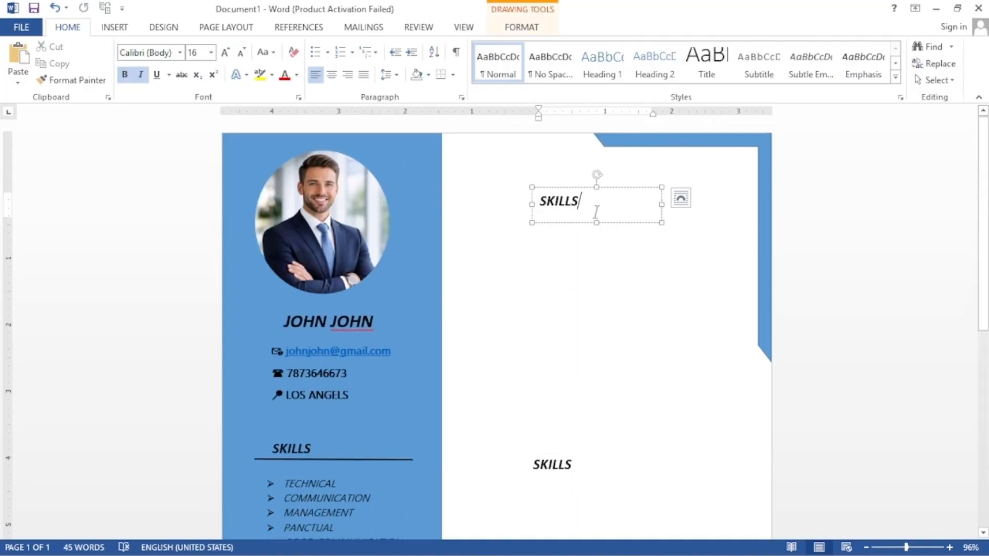
{"action": "key", "text": "BackSpace"}
{"action": "key", "text": "BackSpace"}
{"action": "key", "text": "BackSpace"}
{"action": "key", "text": "BackSpace"}
{"action": "key", "text": "BackSpace"}
{"action": "key", "text": "BackSpace"}
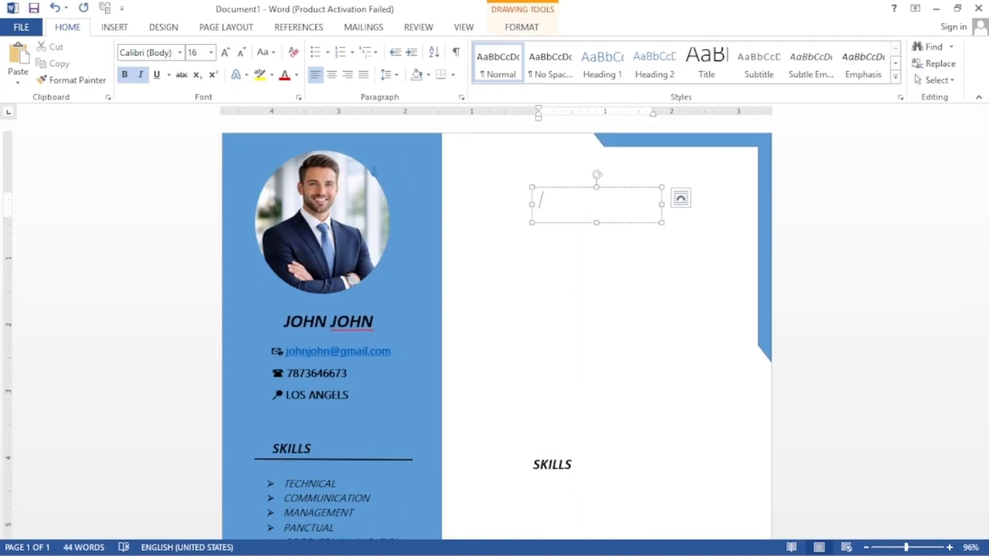
Step: Title the upper heading SUMMARY and paste a copy of the sidebar skills list box into the right column
{"action": "type", "text": "SUMMARY"}
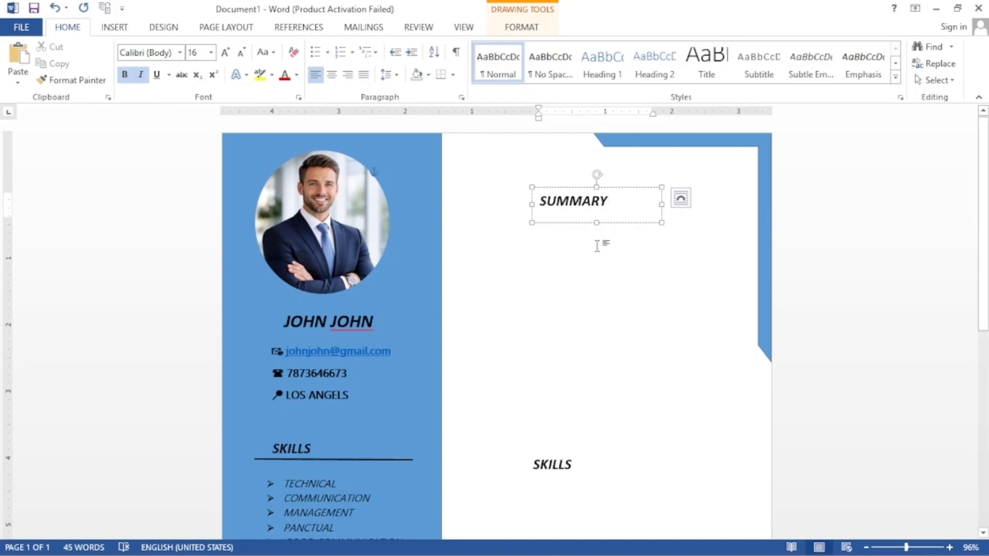
{"action": "left_click", "coordinate": [592, 261]}
{"action": "left_click", "coordinate": [347, 499]}
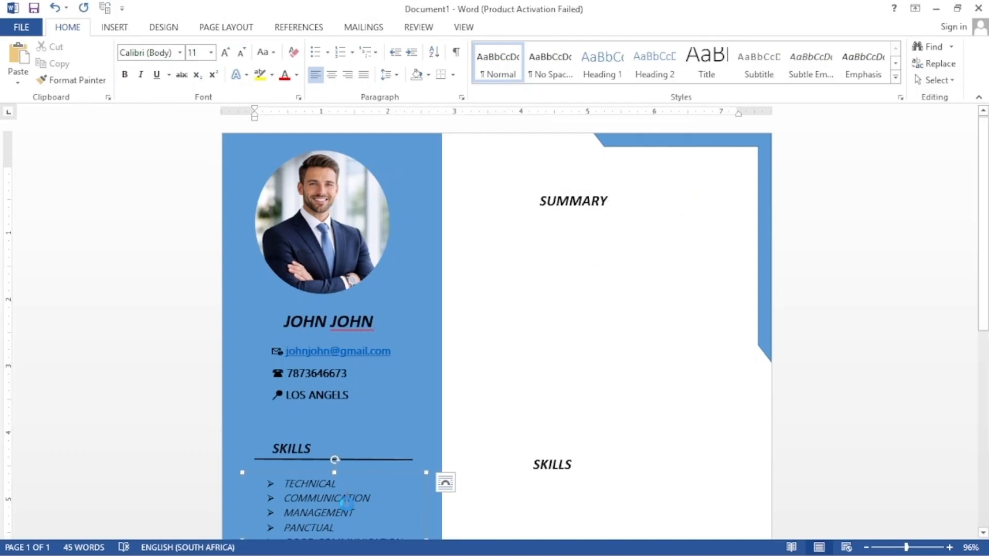
{"action": "left_click", "coordinate": [335, 472]}
{"action": "key", "text": "ctrl+c"}
{"action": "key", "text": "ctrl+v"}
{"action": "key", "text": "ctrl+v"}
{"action": "key", "text": "ctrl+v"}
{"action": "left_click_drag", "start_coordinate": [535, 257], "coordinate": [594, 547]}
Step: Enlarge one pasted box under SUMMARY, empty it, and paste the summary paragraph into it
{"action": "left_click", "coordinate": [506, 236]}
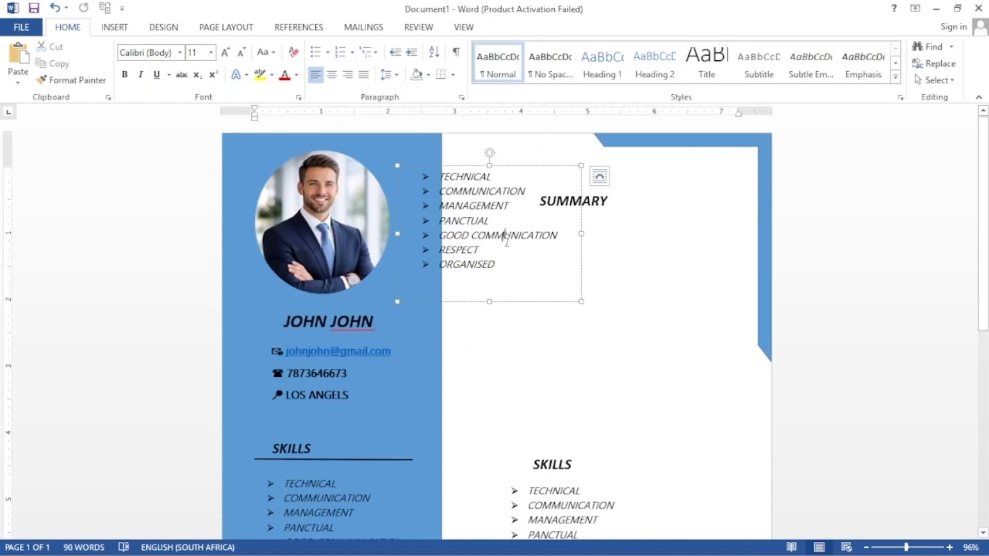
{"action": "left_click_drag", "start_coordinate": [573, 326], "coordinate": [500, 237]}
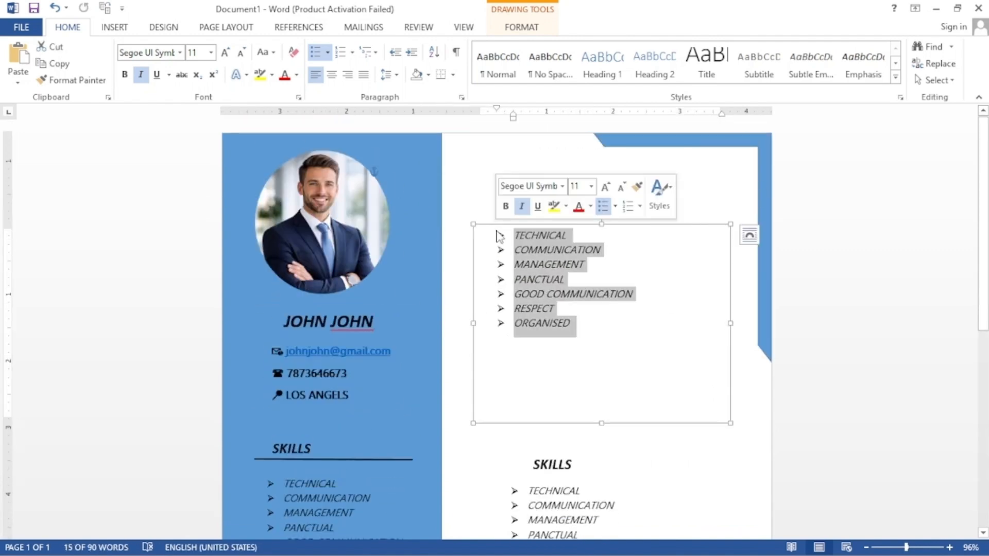
{"action": "key", "text": "Delete"}
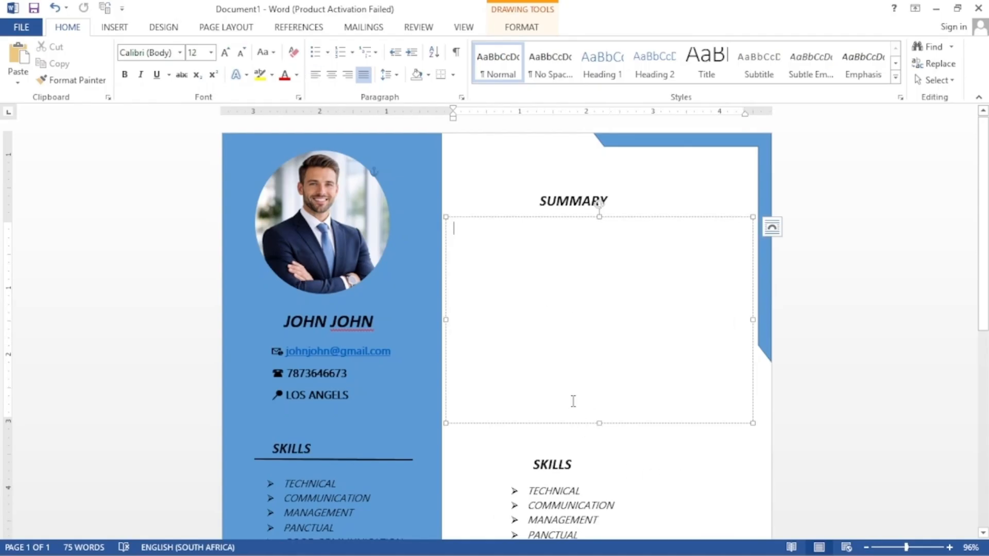
{"action": "right_click", "coordinate": [480, 238]}
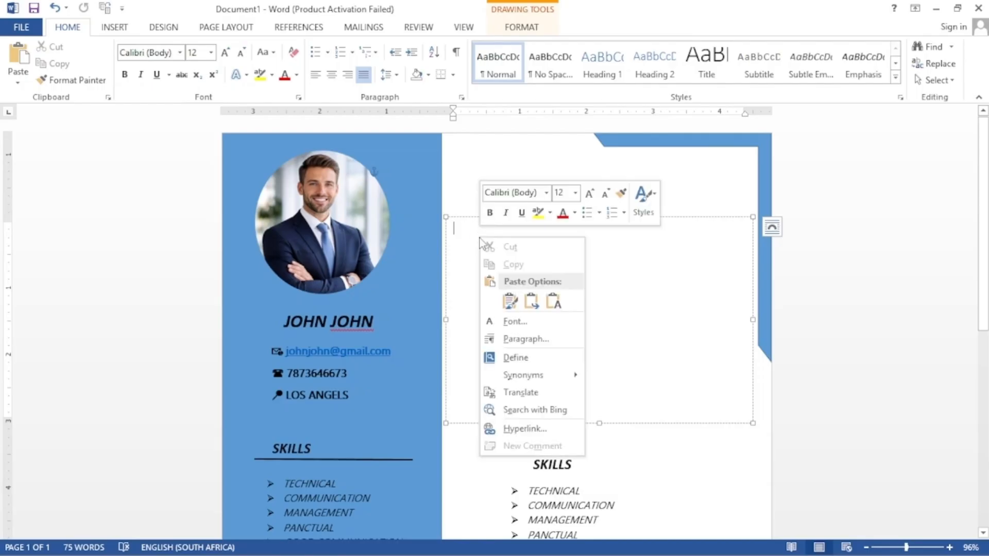
{"action": "left_click", "coordinate": [510, 298]}
{"action": "left_click_drag", "start_coordinate": [491, 356], "coordinate": [459, 245]}
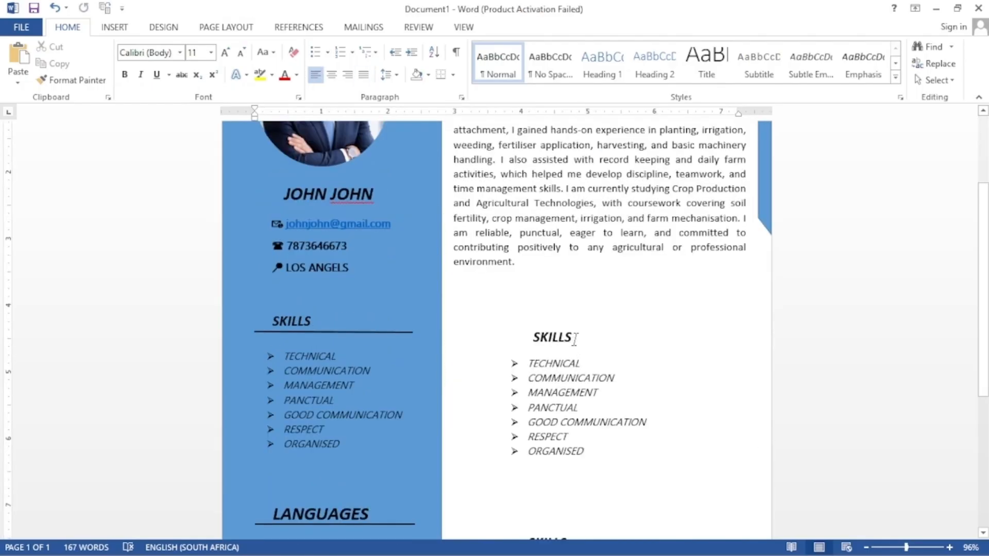
{"action": "left_click", "coordinate": [578, 338]}
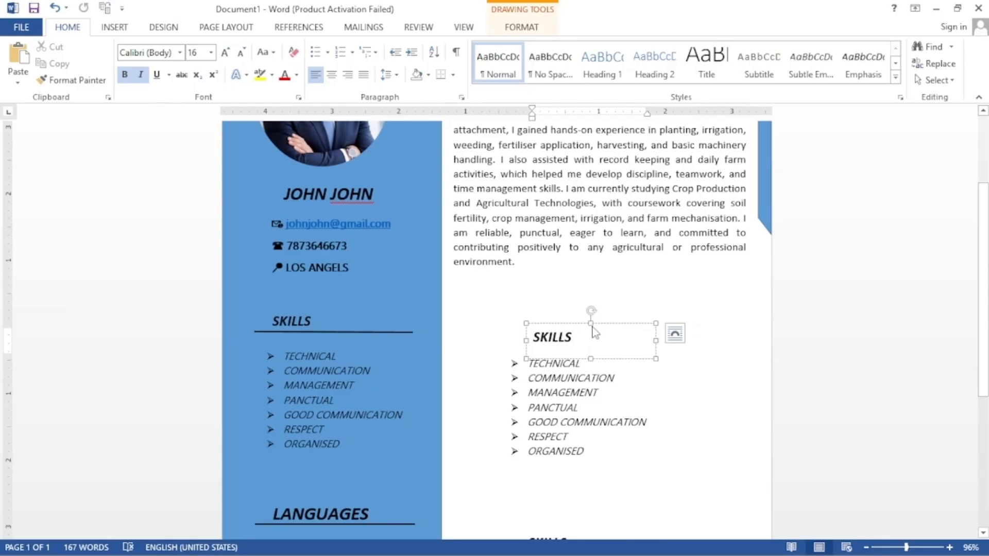
Step: Rename the right column's SKILLS heading to WORK EXPERIENCE and clear the copied skills text below it
{"action": "key", "text": "BackSpace"}
{"action": "key", "text": "BackSpace"}
{"action": "key", "text": "BackSpace"}
{"action": "key", "text": "BackSpace"}
{"action": "key", "text": "BackSpace"}
{"action": "key", "text": "BackSpace"}
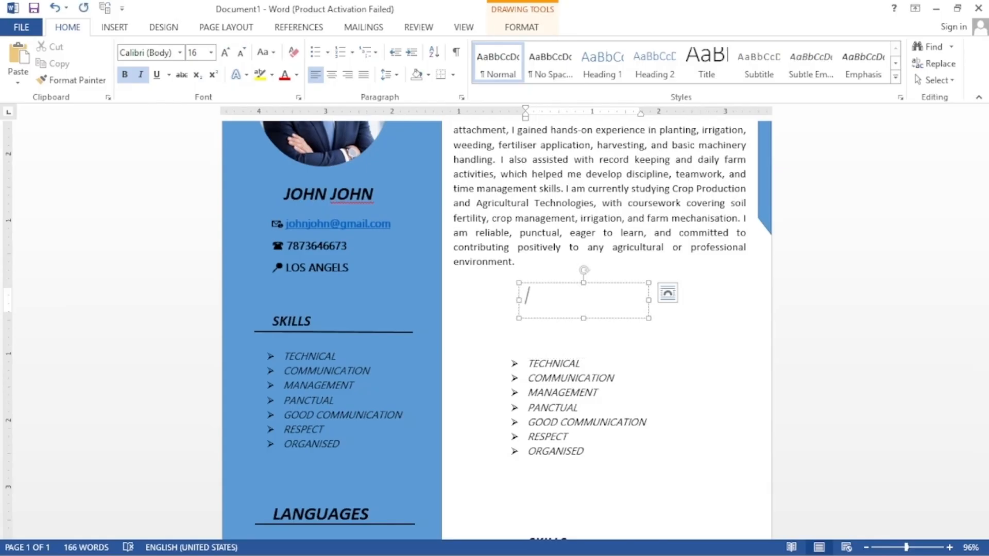
{"action": "type", "text": "WORK EXPERIENCE"}
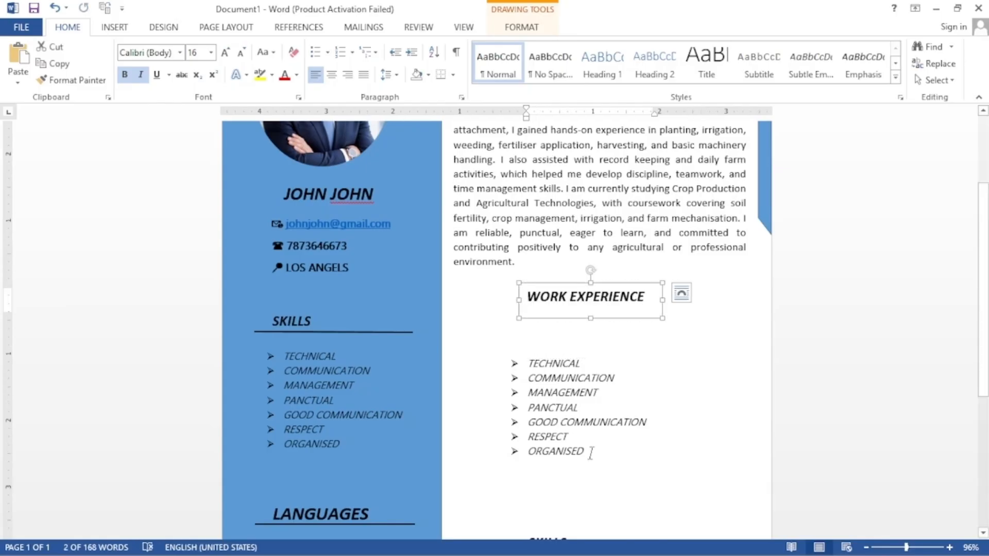
{"action": "left_click", "coordinate": [591, 453]}
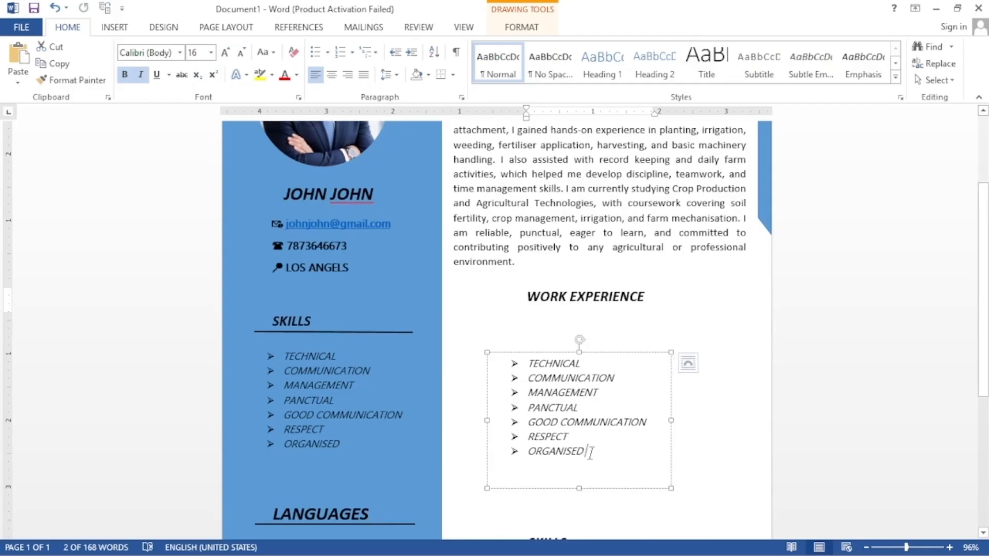
{"action": "left_click_drag", "start_coordinate": [587, 454], "coordinate": [525, 377]}
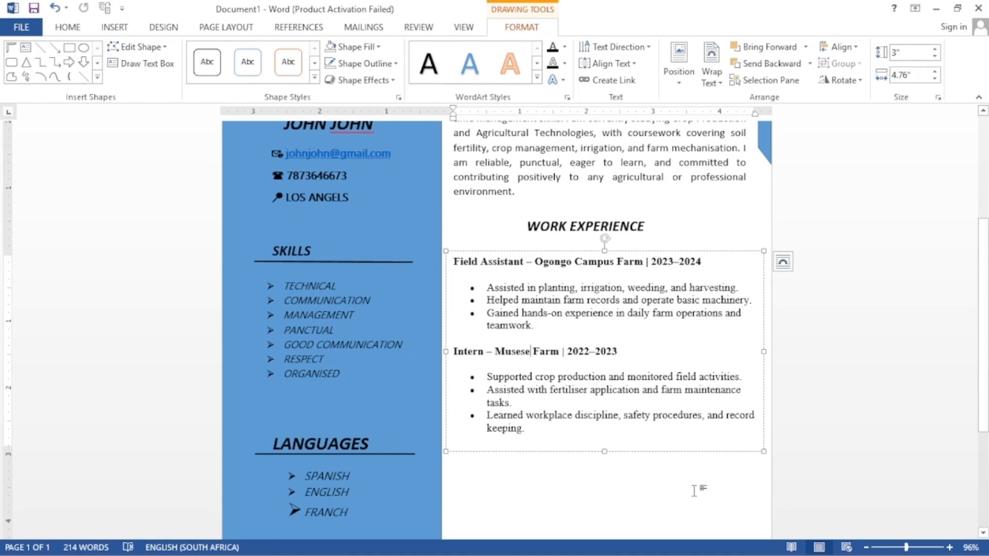
Step: Set the Field Assistant and Intern job entries in Calibri
{"action": "left_click_drag", "start_coordinate": [571, 448], "coordinate": [453, 261]}
{"action": "left_click", "coordinate": [67, 26]}
{"action": "left_click", "coordinate": [179, 52]}
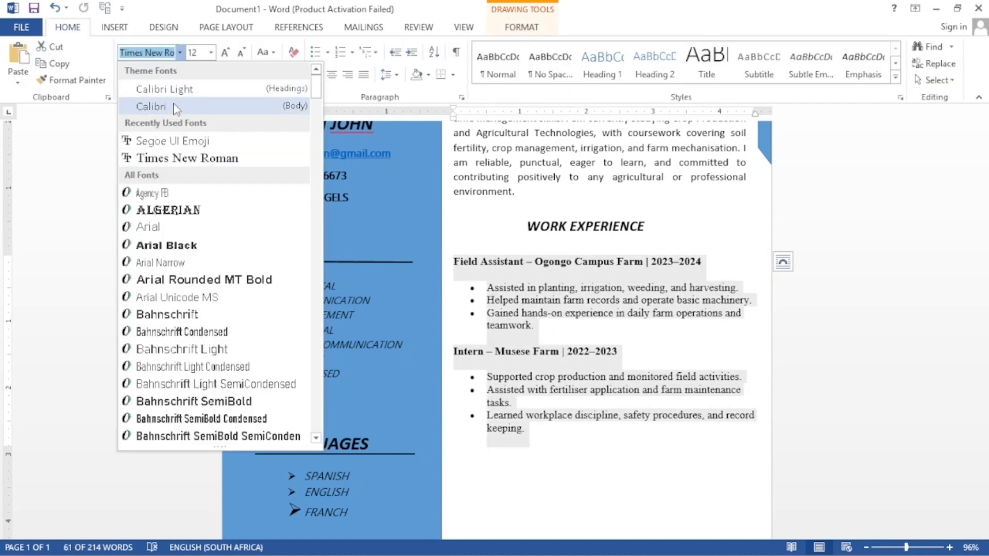
{"action": "left_click", "coordinate": [151, 107]}
{"action": "left_click", "coordinate": [530, 473]}
Step: Erase the text of the lower copied SKILLS heading to leave it empty
{"action": "scroll", "coordinate": [528, 476], "scroll_direction": "up", "scroll_amount": 5}
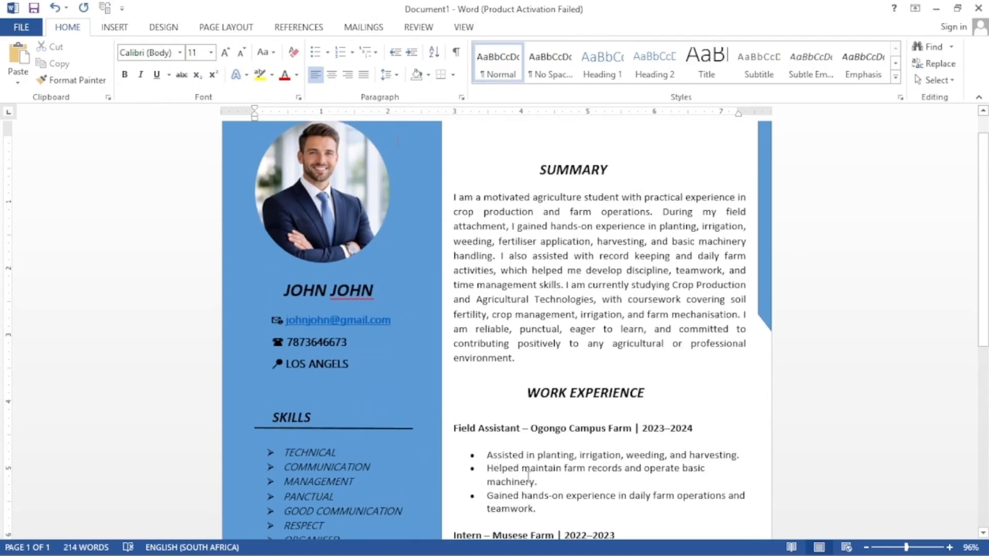
{"action": "scroll", "coordinate": [714, 482], "scroll_direction": "down", "scroll_amount": 5}
{"action": "left_click", "coordinate": [568, 367]}
{"action": "key", "text": "BackSpace"}
{"action": "key", "text": "BackSpace"}
{"action": "key", "text": "BackSpace"}
{"action": "key", "text": "BackSpace"}
{"action": "key", "text": "BackSpace"}
{"action": "key", "text": "BackSpace"}
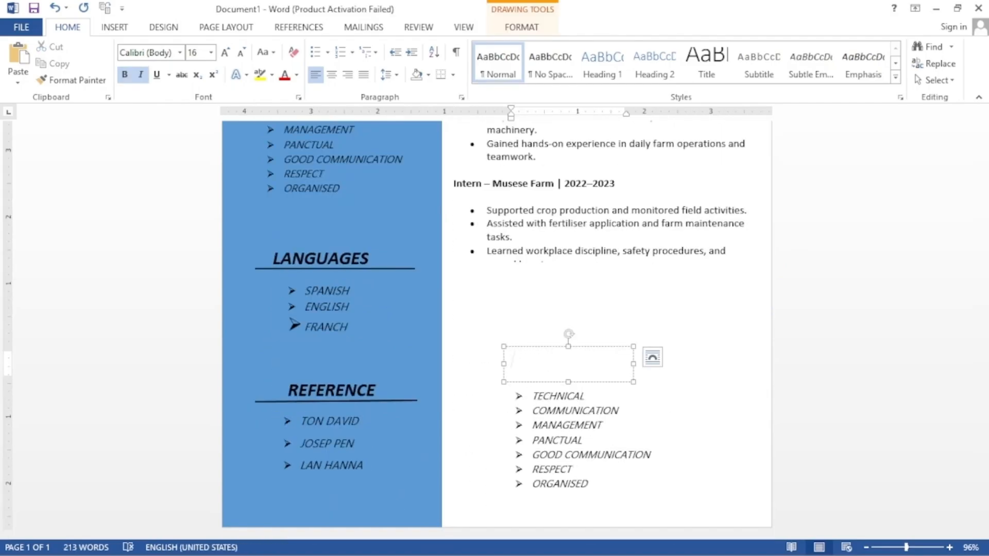
Step: Type the QUALIFICATIONS heading and replace the old list items with Diploma in Crop Production and Grade 12 Certificate
{"action": "type", "text": "QUALIFICATIONS"}
{"action": "left_click", "coordinate": [631, 417]}
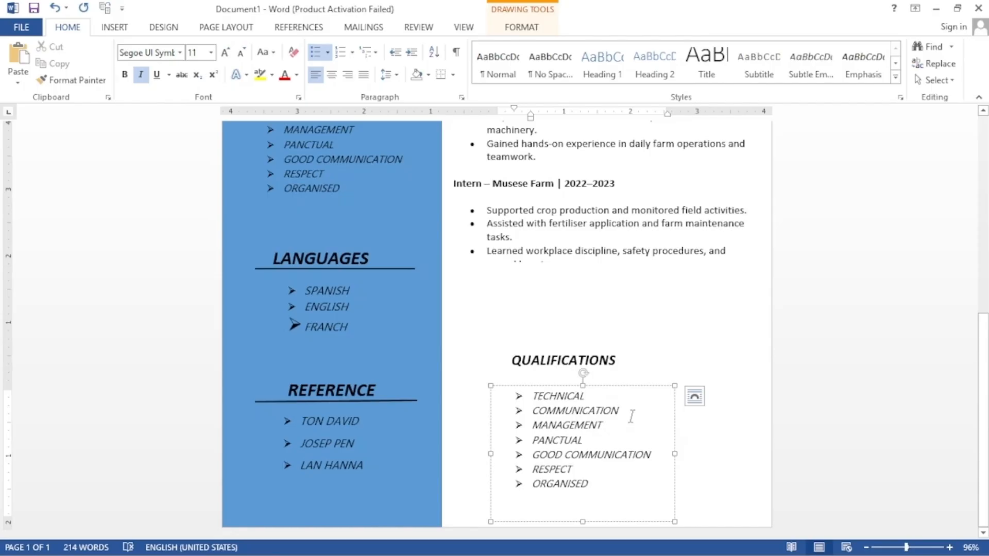
{"action": "triple_click", "coordinate": [498, 403]}
{"action": "type", "text": "Diploma in Crop Production  Grade 12 Certificate"}
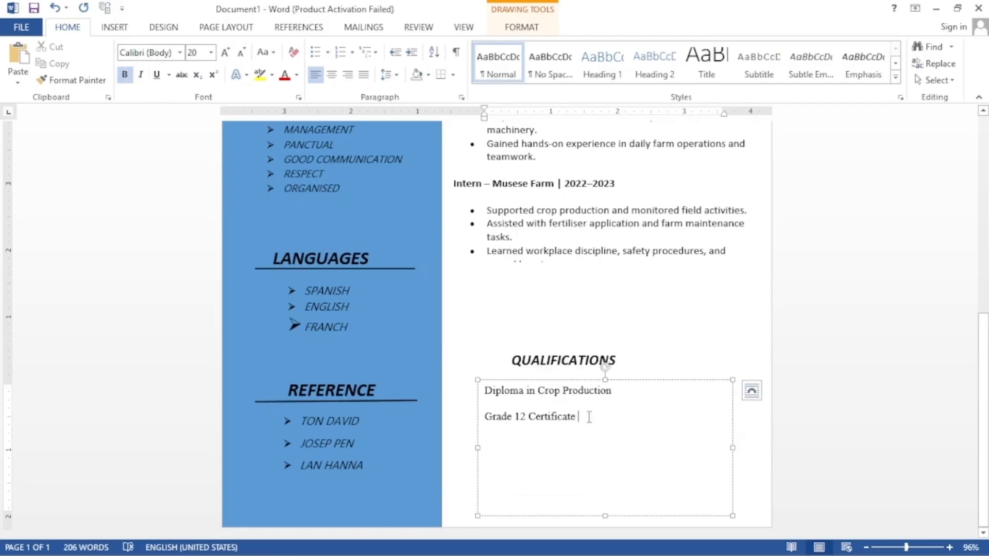
Step: Remove the space after the qualification lines and give them arrow bullets
{"action": "key", "text": "ctrl+a"}
{"action": "left_click", "coordinate": [396, 75]}
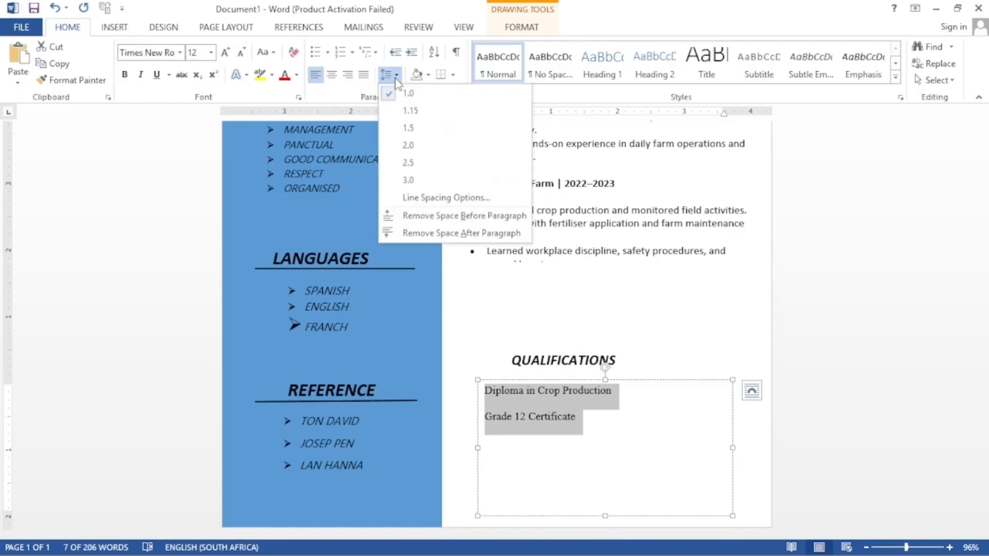
{"action": "left_click", "coordinate": [403, 233]}
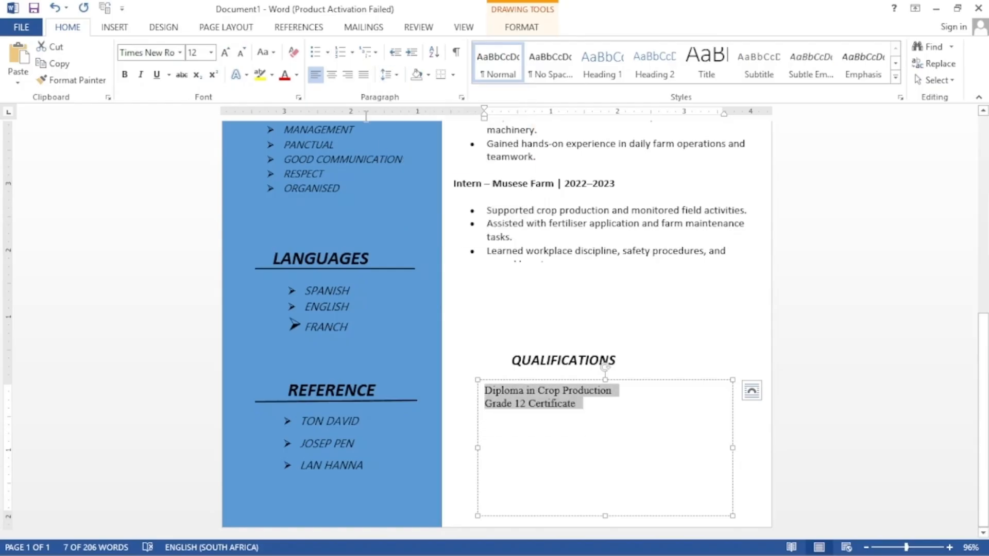
{"action": "left_click", "coordinate": [328, 52]}
{"action": "left_click", "coordinate": [338, 96]}
{"action": "left_click", "coordinate": [587, 297]}
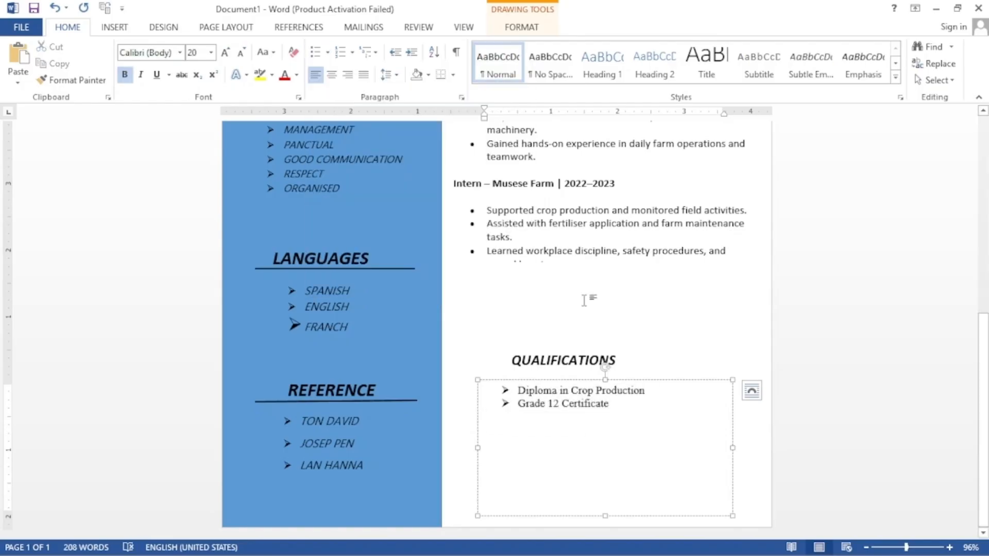
{"action": "scroll", "coordinate": [647, 299], "scroll_direction": "up", "scroll_amount": 10}
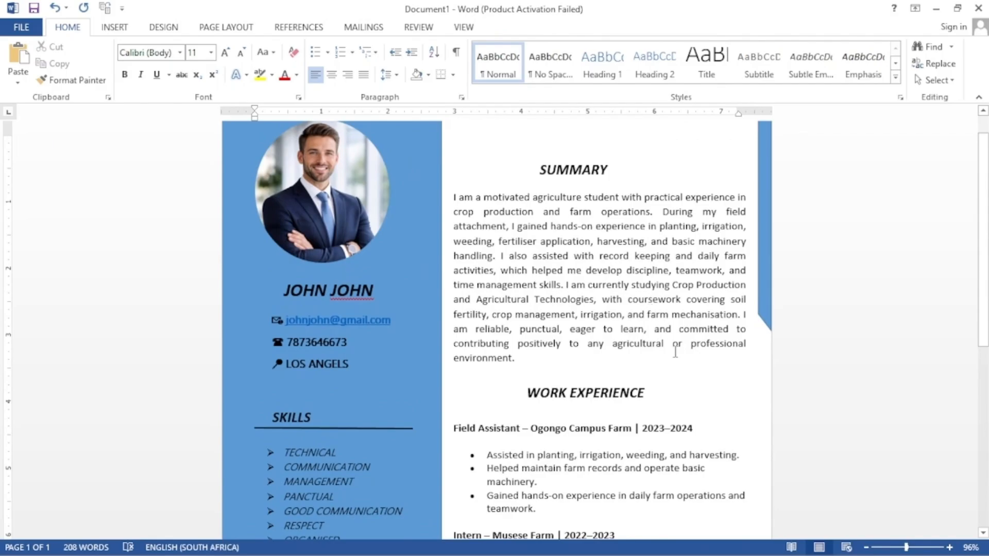
Step: Move the job entries box and the WORK EXPERIENCE heading slightly lower on the page
{"action": "left_click", "coordinate": [602, 365]}
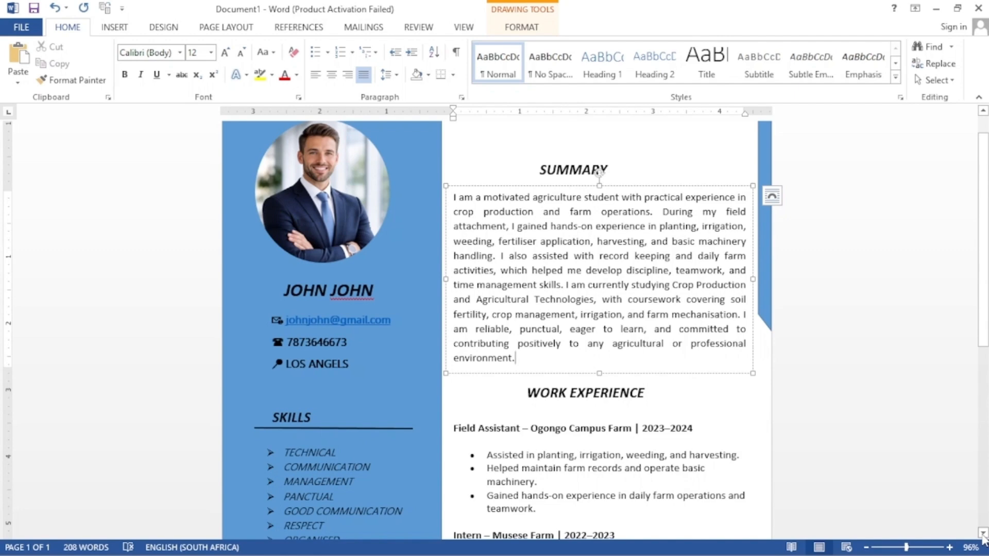
{"action": "left_click", "coordinate": [638, 418]}
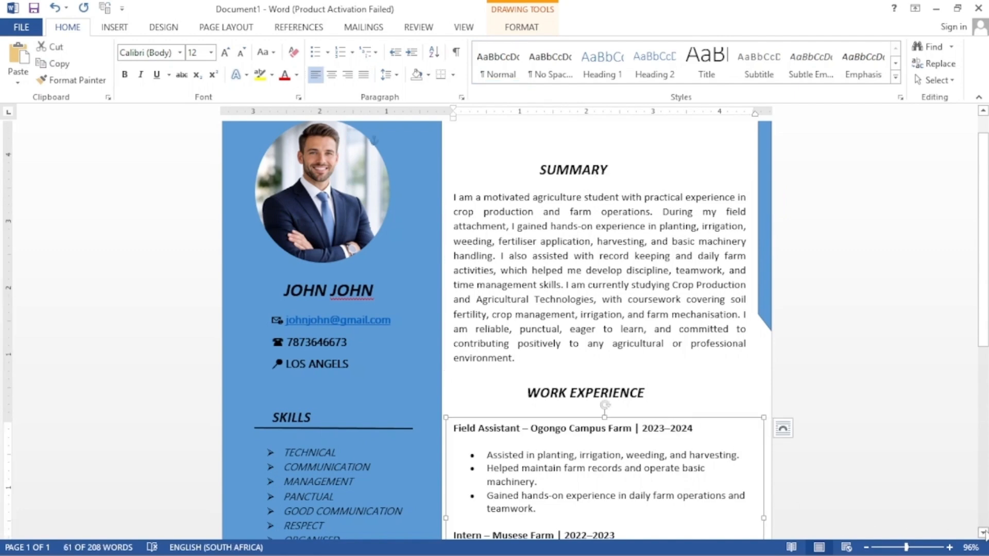
{"action": "scroll", "coordinate": [612, 175], "scroll_direction": "down", "scroll_amount": 5}
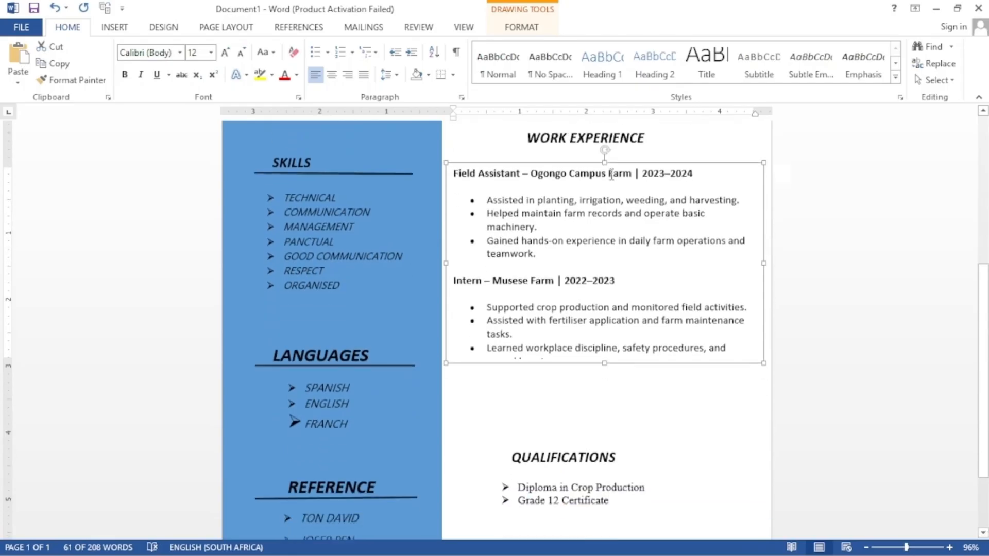
{"action": "left_click_drag", "start_coordinate": [606, 163], "coordinate": [607, 194]}
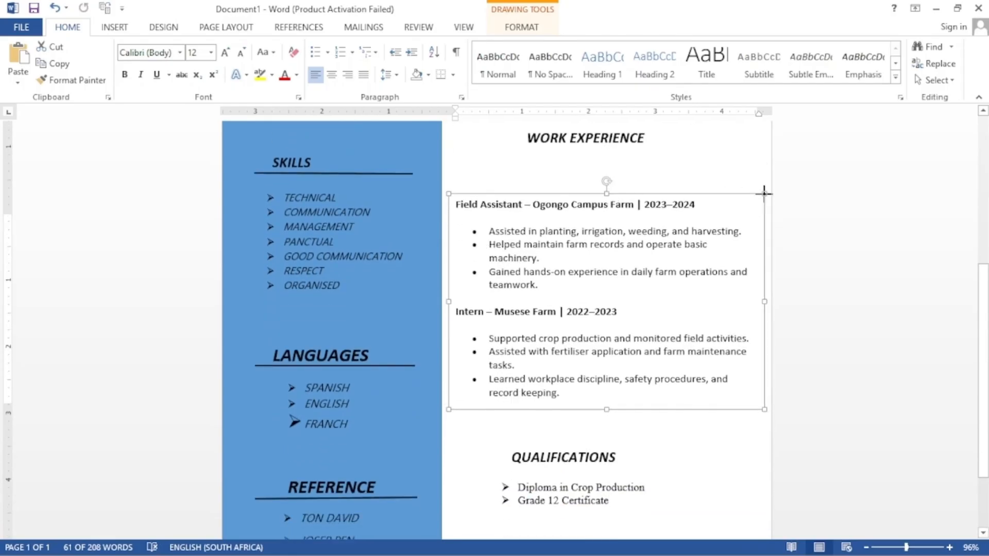
{"action": "scroll", "coordinate": [762, 184], "scroll_direction": "up", "scroll_amount": 5}
{"action": "left_click", "coordinate": [594, 390]}
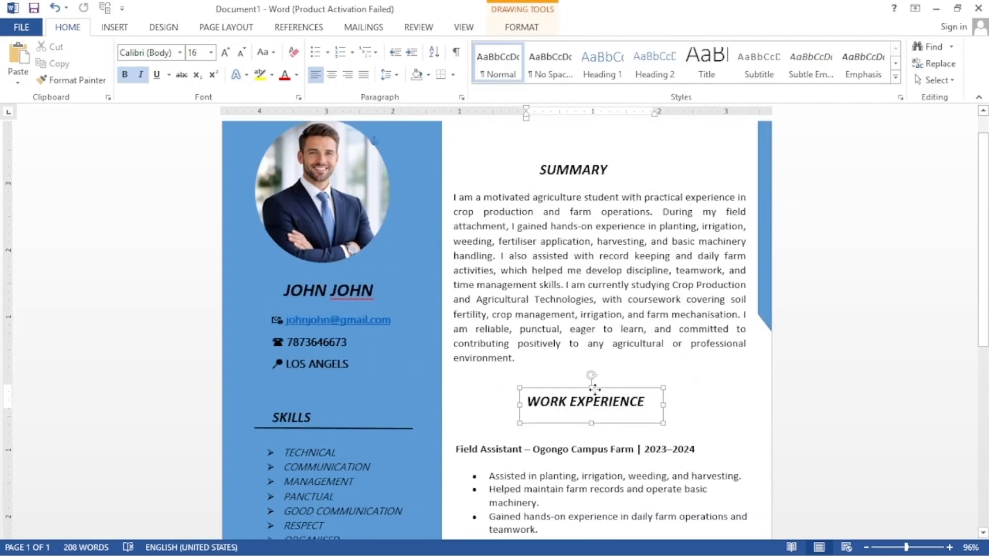
{"action": "left_click_drag", "start_coordinate": [594, 390], "coordinate": [594, 406]}
{"action": "left_click", "coordinate": [519, 329]}
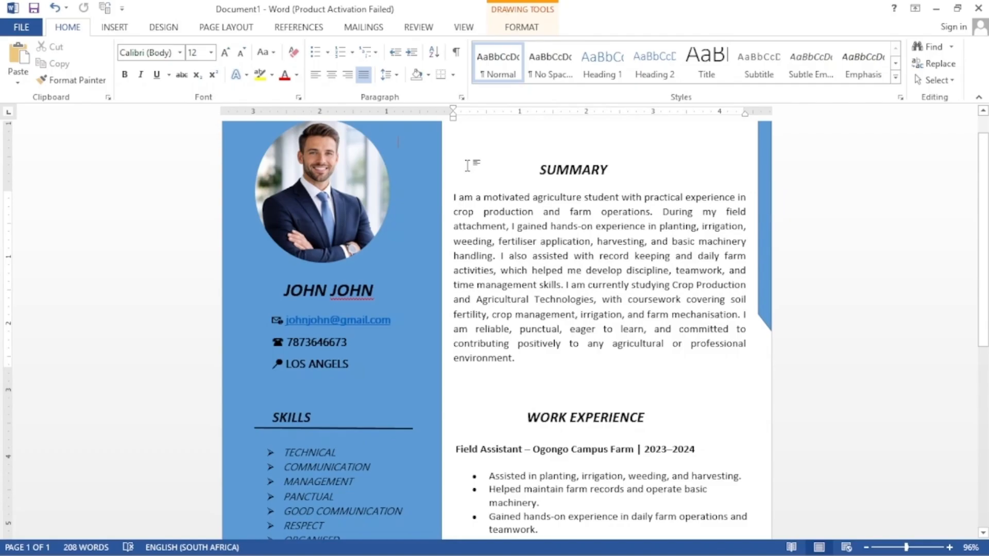
{"action": "left_click", "coordinate": [494, 388]}
Step: Enlarge the Summary box downward and set its text to 1.5 line spacing
{"action": "left_click", "coordinate": [724, 355]}
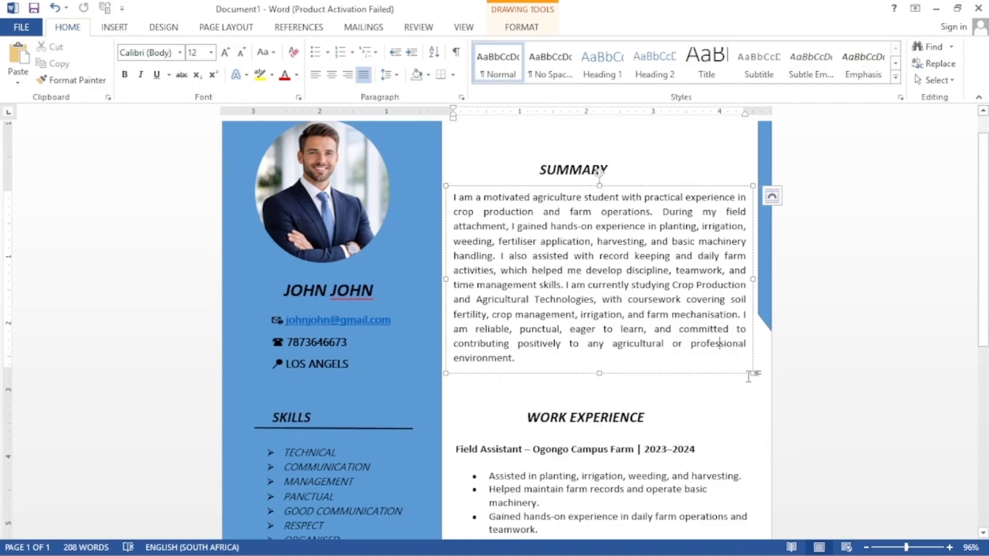
{"action": "left_click_drag", "start_coordinate": [750, 372], "coordinate": [750, 394]}
{"action": "key", "text": "ctrl+a"}
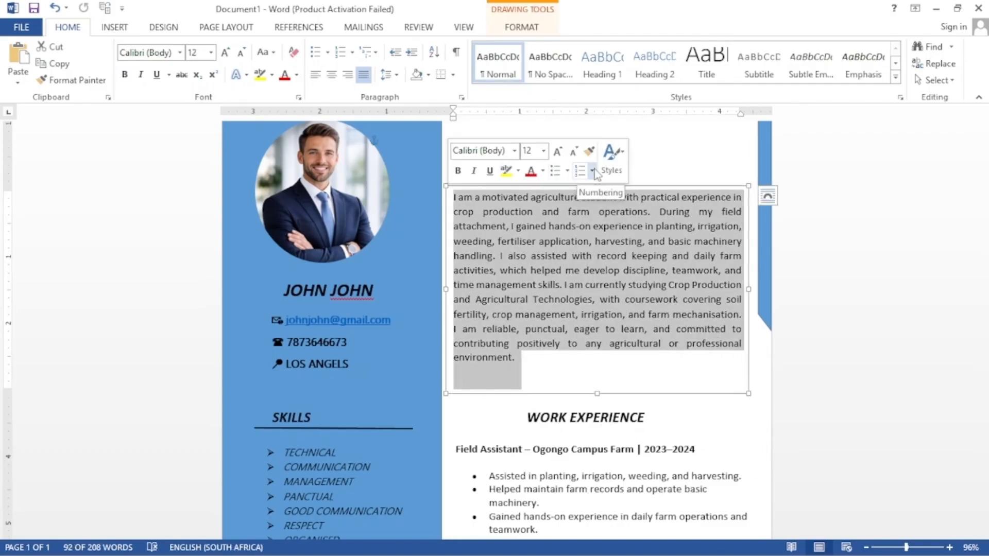
{"action": "left_click", "coordinate": [390, 76]}
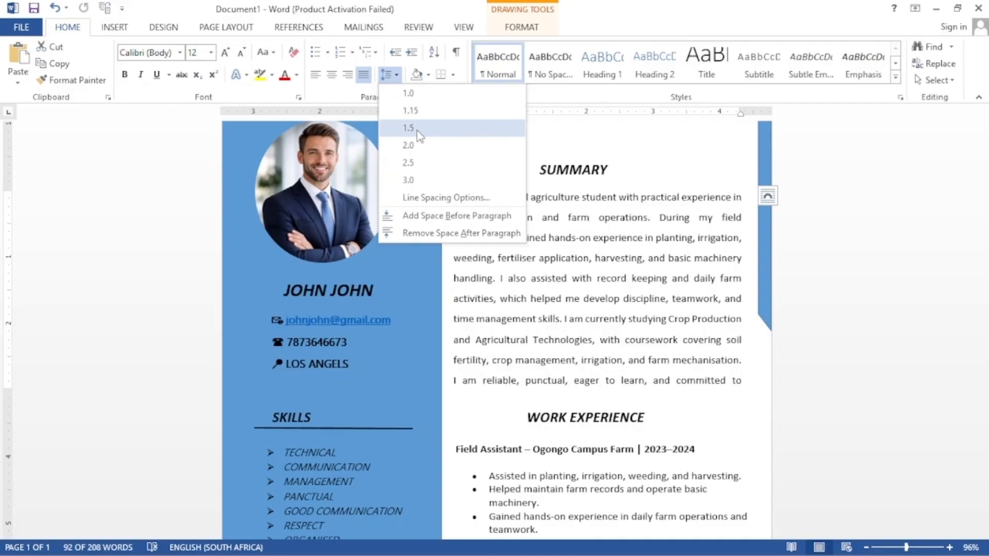
{"action": "left_click", "coordinate": [409, 127]}
{"action": "left_click", "coordinate": [788, 440]}
{"action": "left_click", "coordinate": [984, 534]}
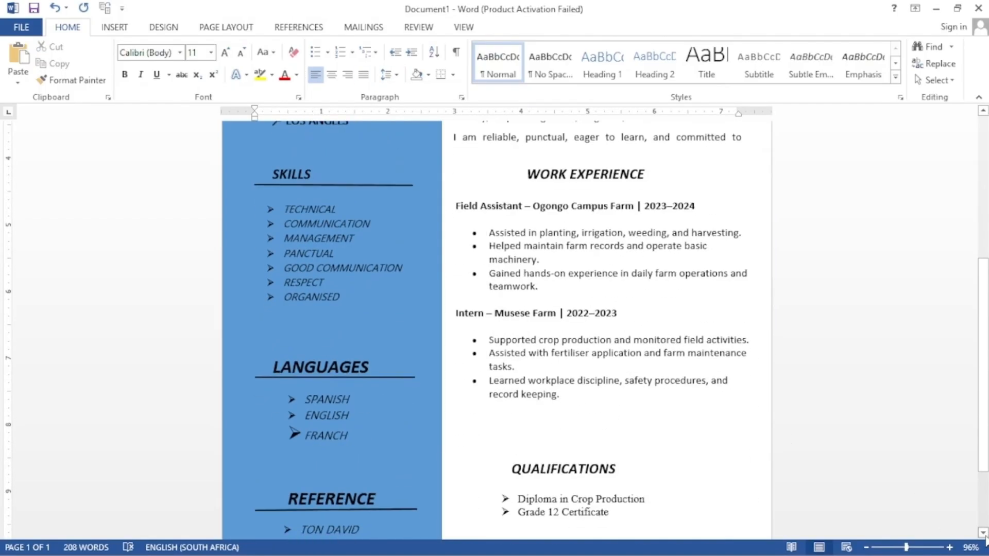
Step: Shift the Work Experience box and heading further down, and lower the qualifications list
{"action": "left_click", "coordinate": [572, 306]}
{"action": "left_click_drag", "start_coordinate": [608, 194], "coordinate": [607, 232]}
{"action": "left_click", "coordinate": [591, 195]}
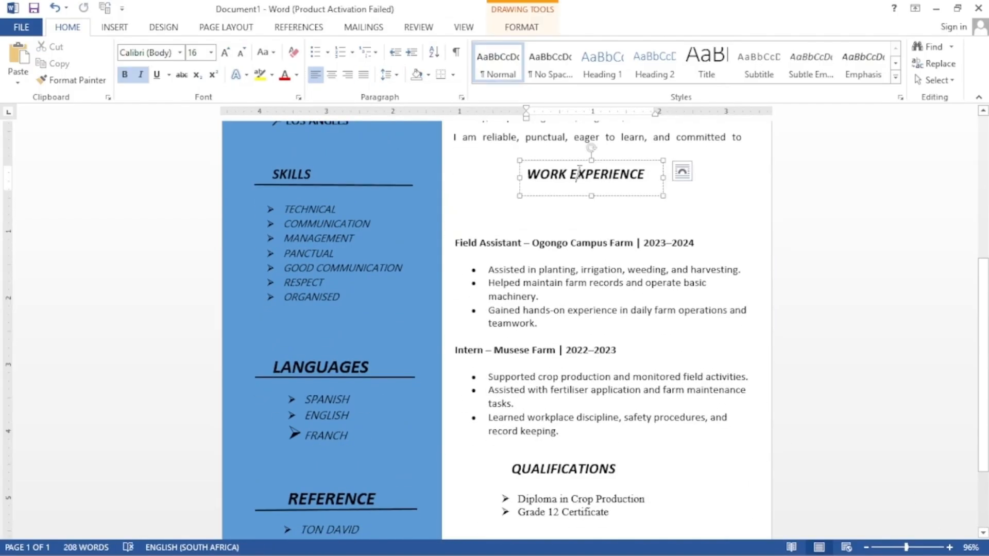
{"action": "left_click_drag", "start_coordinate": [595, 158], "coordinate": [592, 185]}
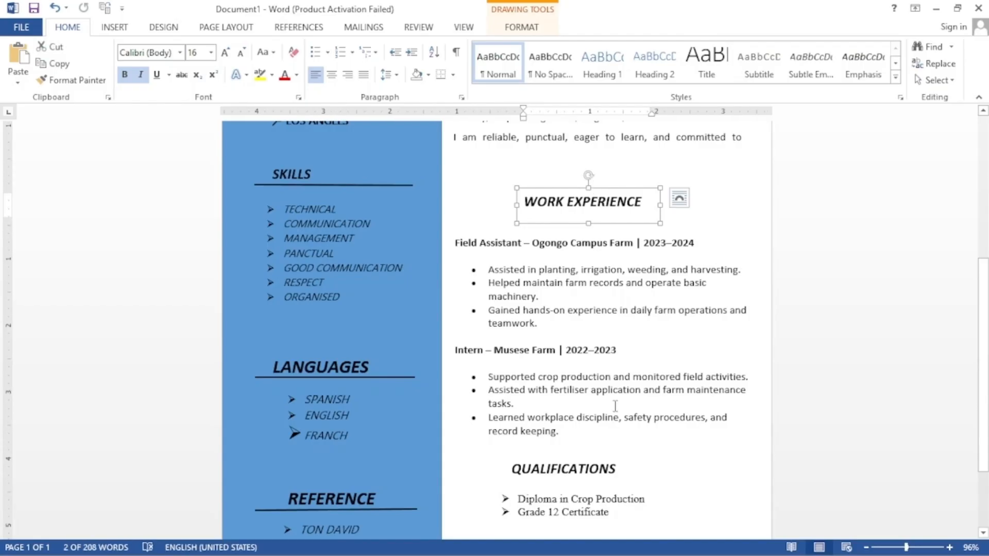
{"action": "left_click", "coordinate": [609, 470]}
{"action": "left_click", "coordinate": [605, 498]}
{"action": "mouse_move", "coordinate": [604, 489]}
{"action": "left_mouse_down"}
{"action": "mouse_move", "coordinate": [602, 511]}
{"action": "mouse_move", "coordinate": [603, 469]}
{"action": "left_mouse_up"}
{"action": "left_click", "coordinate": [651, 357]}
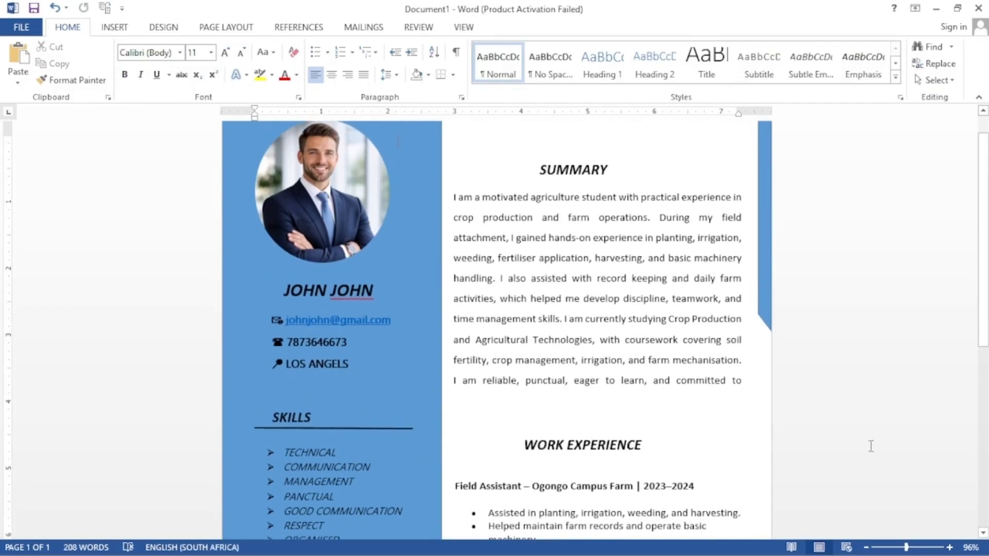
Step: Move the QUALIFICATIONS heading lower and set the qualification lines to Calibri with 1.5 spacing
{"action": "left_click", "coordinate": [541, 361]}
{"action": "left_click_drag", "start_coordinate": [568, 344], "coordinate": [572, 384]}
{"action": "left_click_drag", "start_coordinate": [612, 453], "coordinate": [517, 439]}
{"action": "left_click", "coordinate": [587, 398]}
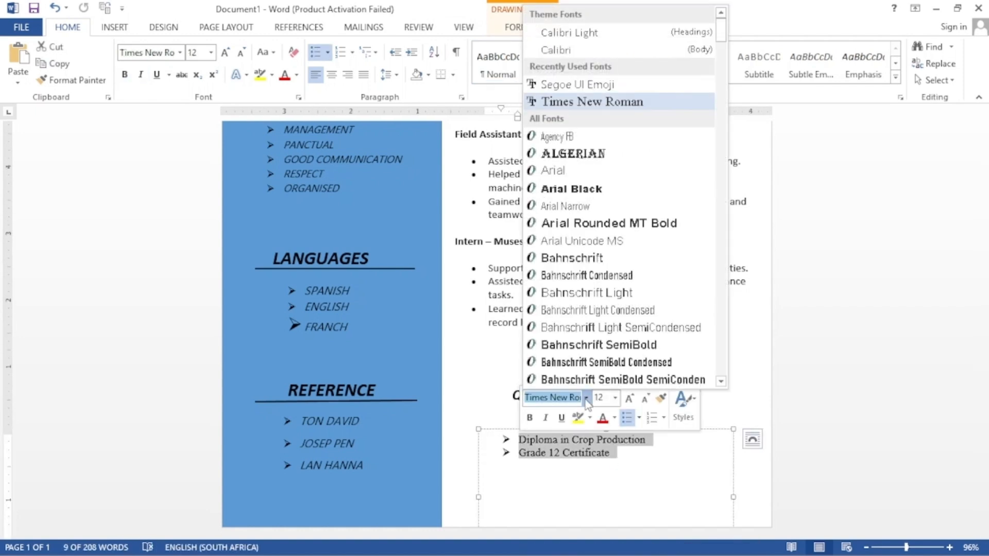
{"action": "left_click", "coordinate": [556, 50]}
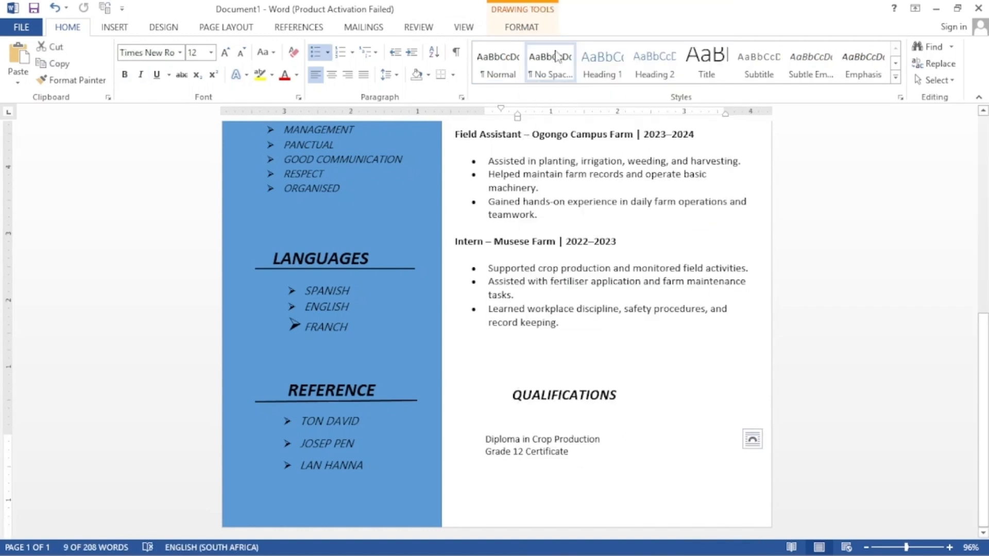
{"action": "left_click", "coordinate": [353, 52]}
{"action": "left_click", "coordinate": [386, 74]}
{"action": "left_click", "coordinate": [409, 126]}
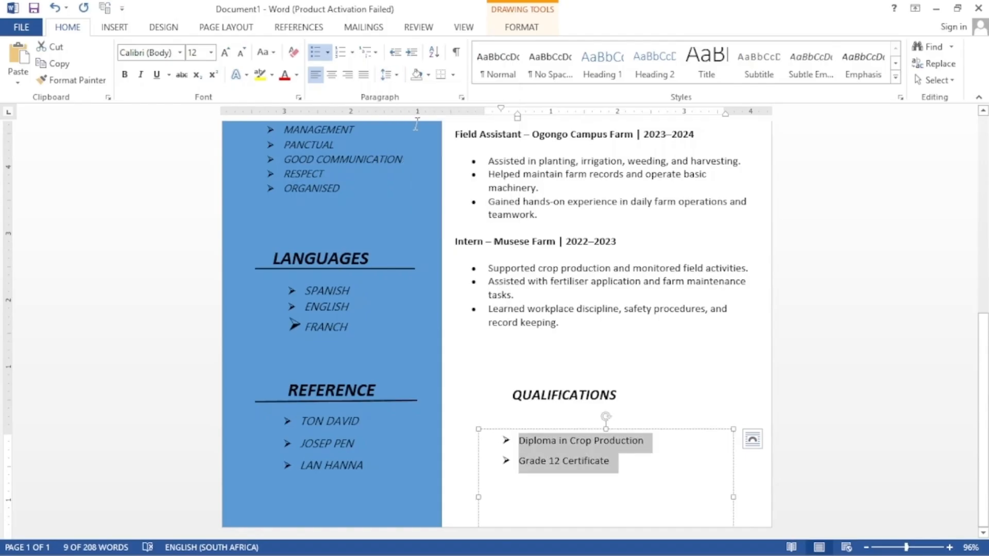
{"action": "scroll", "coordinate": [670, 340], "scroll_direction": "up", "scroll_amount": 5}
{"action": "left_click", "coordinate": [679, 358]}
Step: Zoom out to 44% to view the whole page, preview Web Layout and Read Mode, then return to Print Layout
{"action": "left_click_drag", "start_coordinate": [906, 548], "coordinate": [886, 547]}
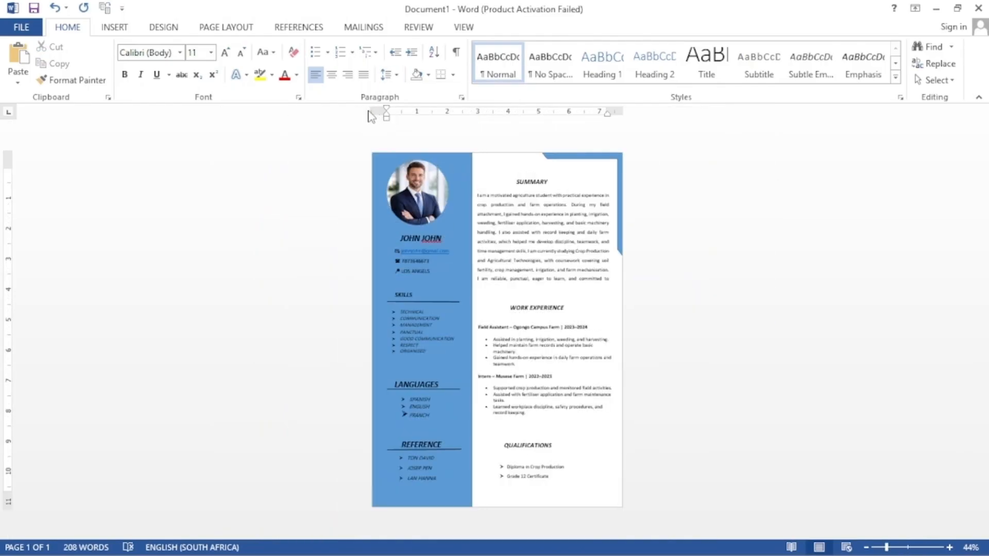
{"action": "left_click", "coordinate": [847, 547]}
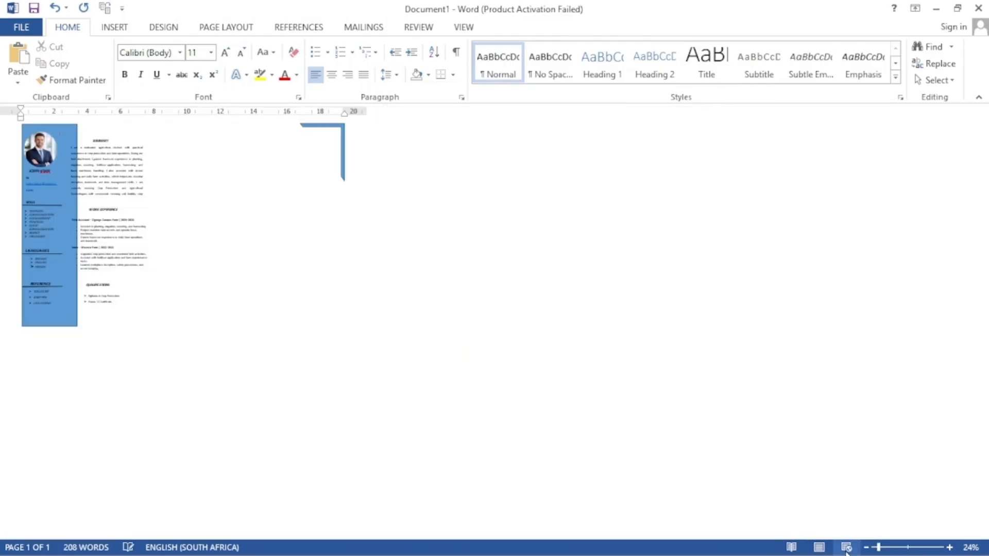
{"action": "left_click", "coordinate": [894, 547]}
{"action": "left_click", "coordinate": [819, 547]}
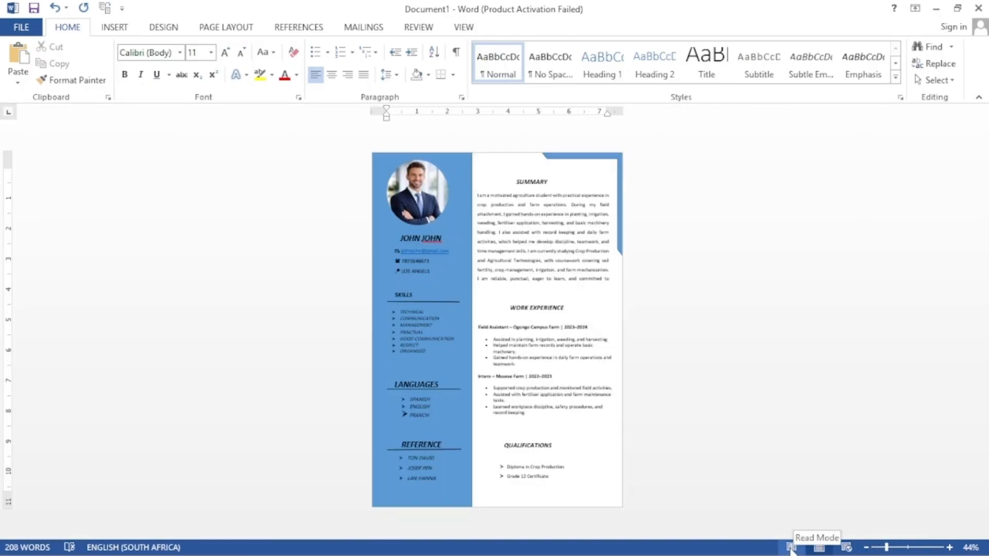
{"action": "left_click", "coordinate": [791, 547]}
{"action": "left_click", "coordinate": [821, 549]}
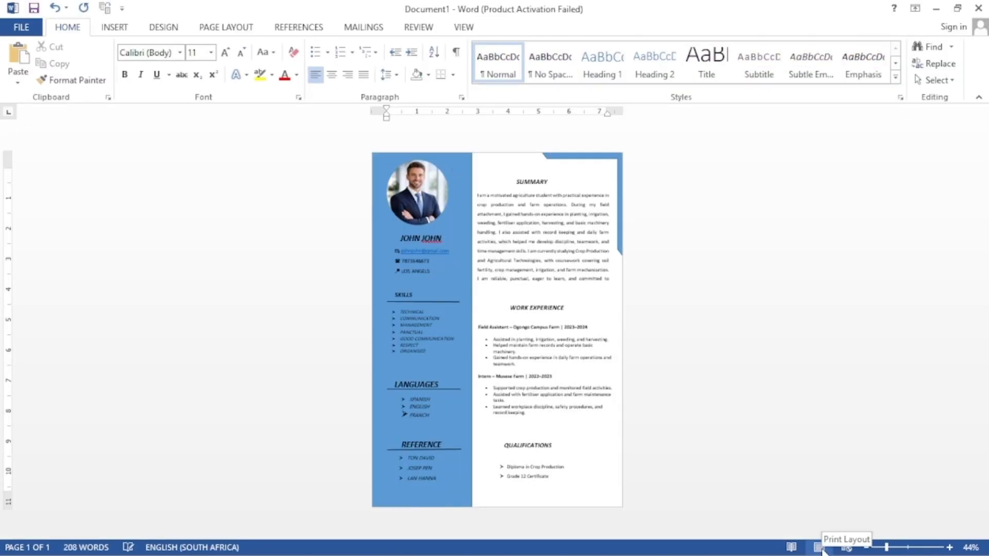